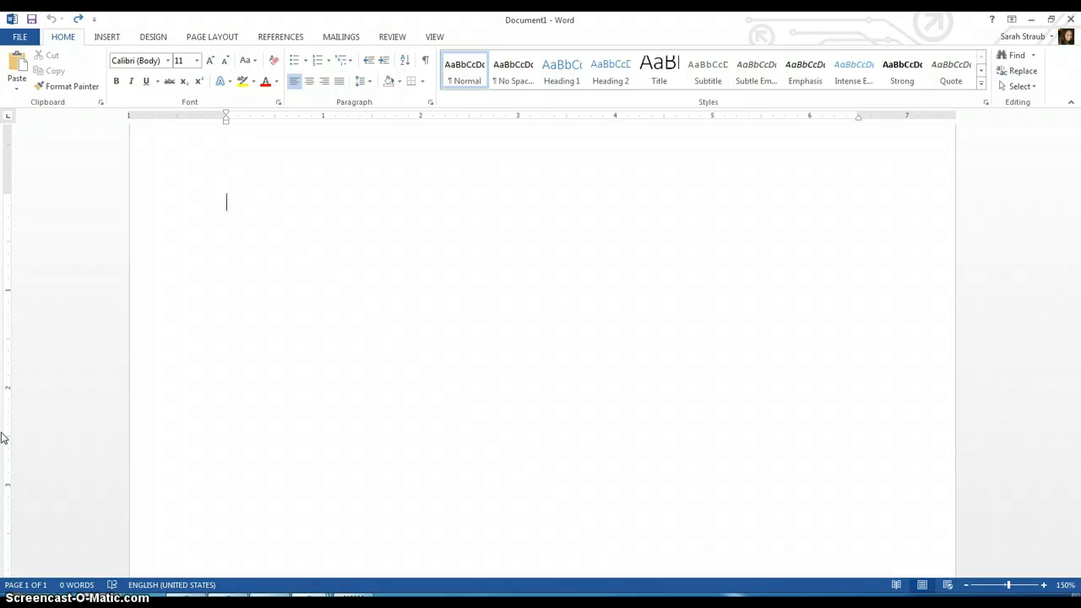
Step: Paste the copied prompt into the empty document and undo the paste
text(Recount an incident or time when you experienced failure. How did it affect you, and what lessons did you learn?)
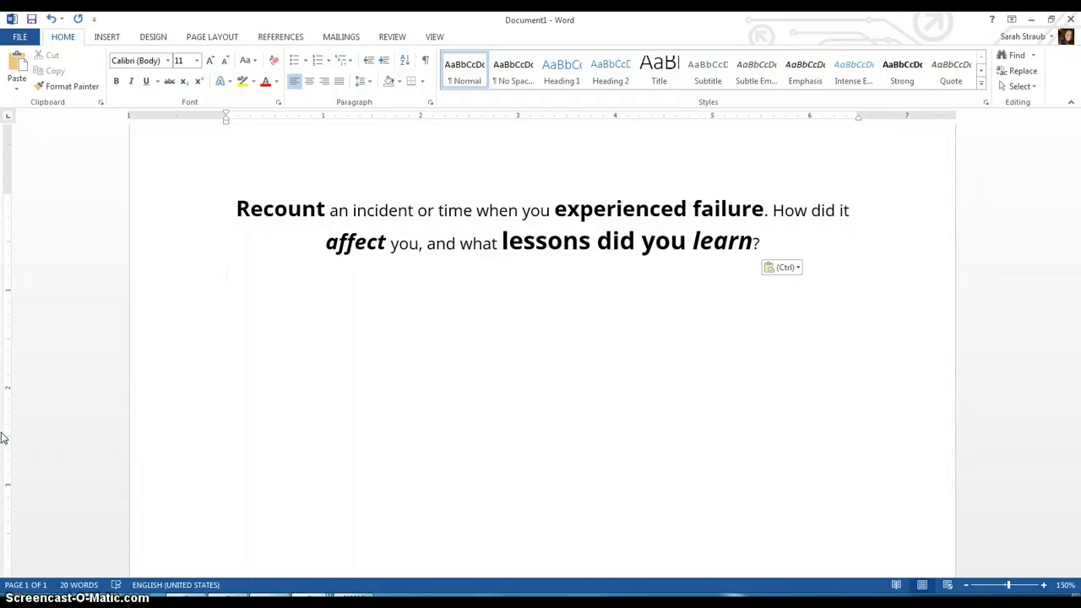
key(ctrl+z)
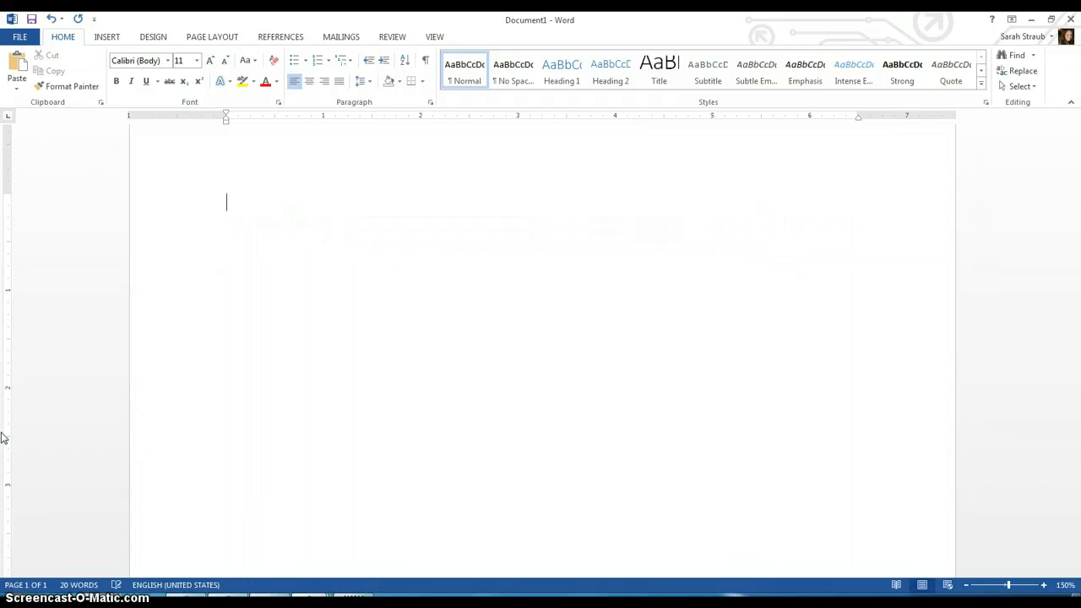
Step: Set the font to Times New Roman at size 12
click(171, 61)
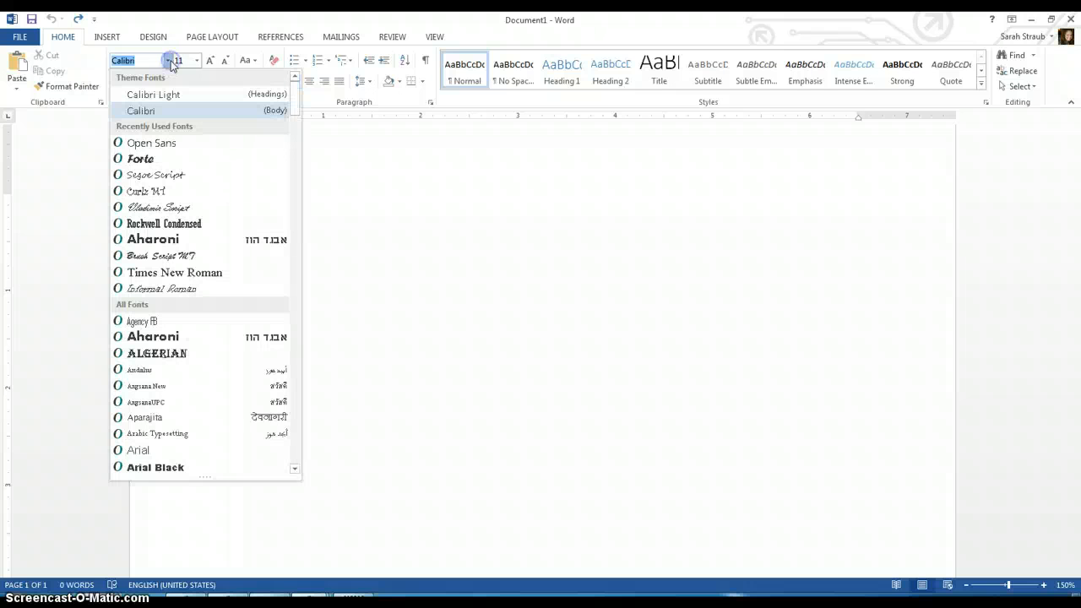
text(Times New Roman)
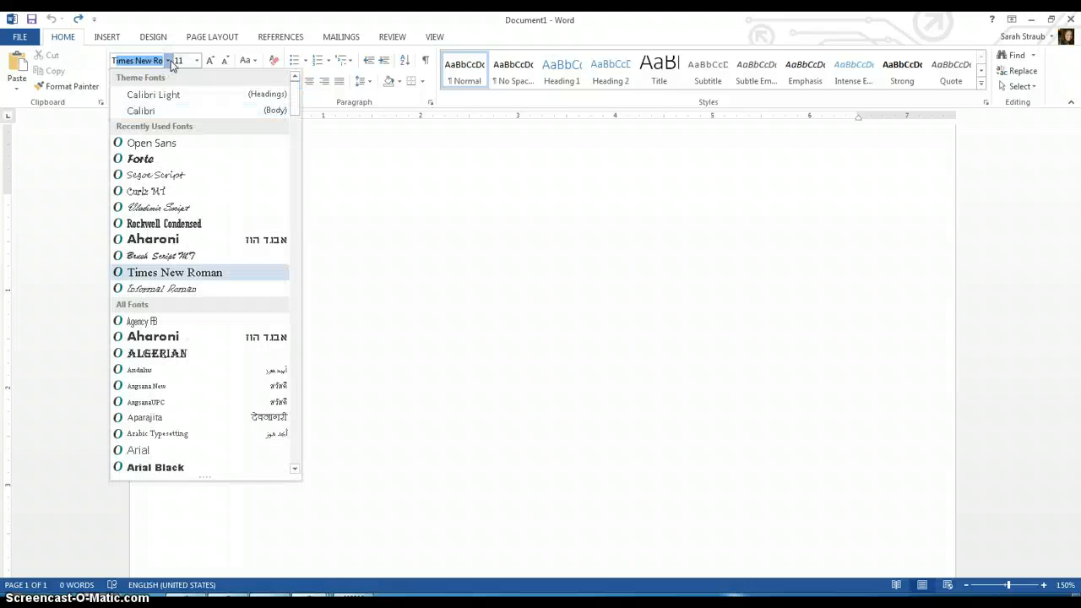
key(Return)
click(176, 61)
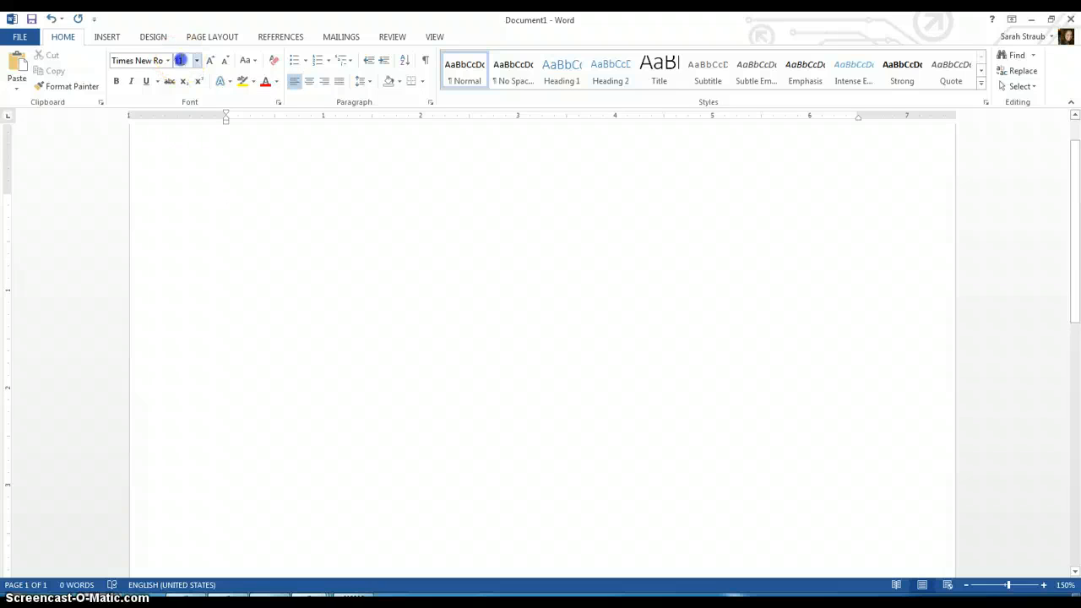
text(12)
key(Return)
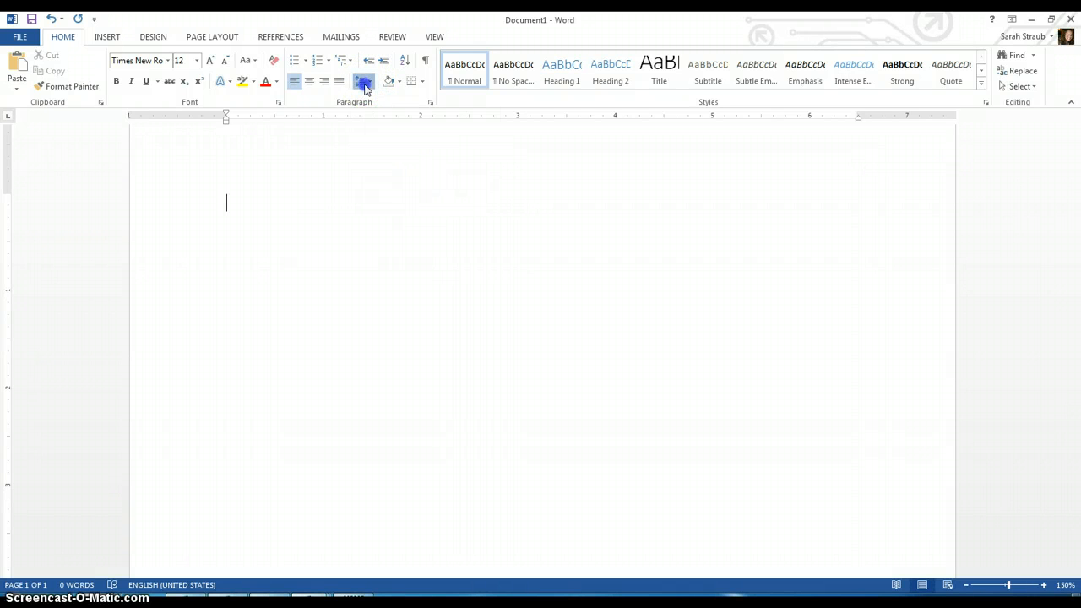
Step: Set line spacing to 2.0 and remove the space after paragraphs
click(366, 84)
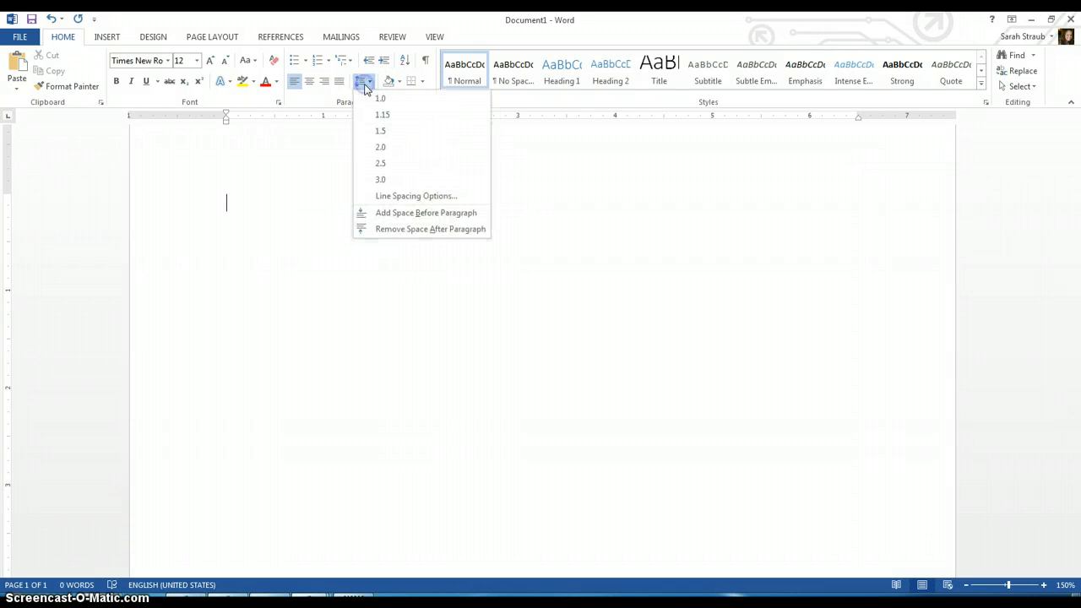
click(381, 149)
click(366, 87)
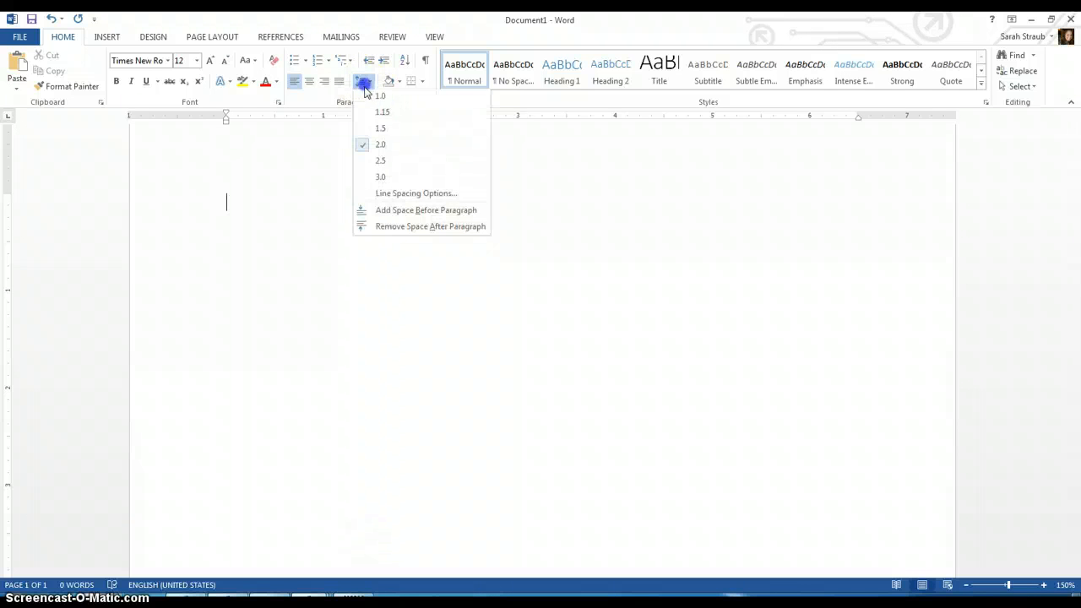
click(389, 229)
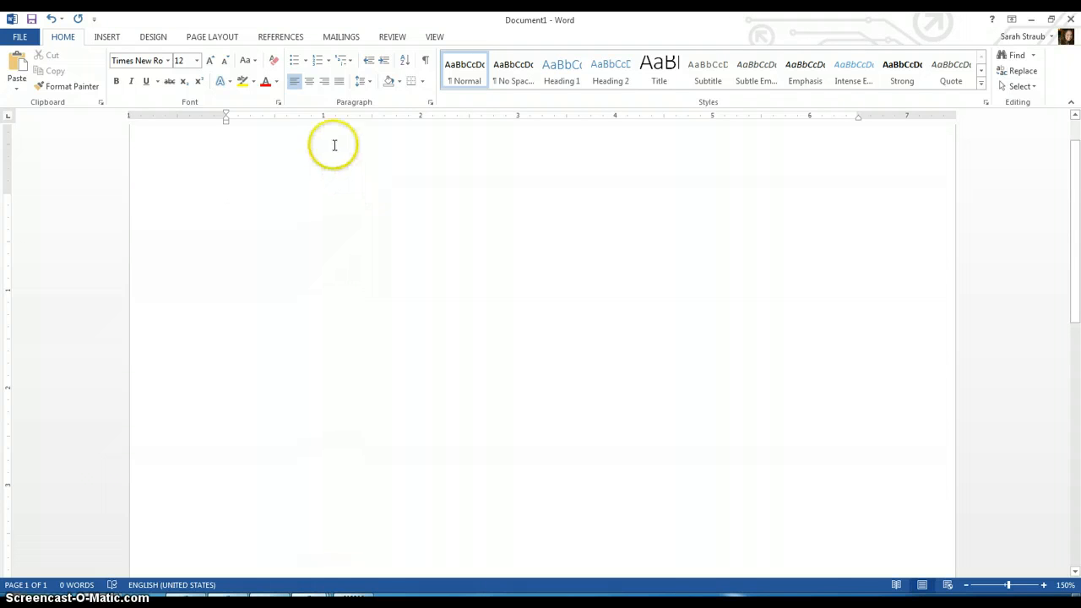
Step: Right-align the first line and enter the student's full name
click(327, 87)
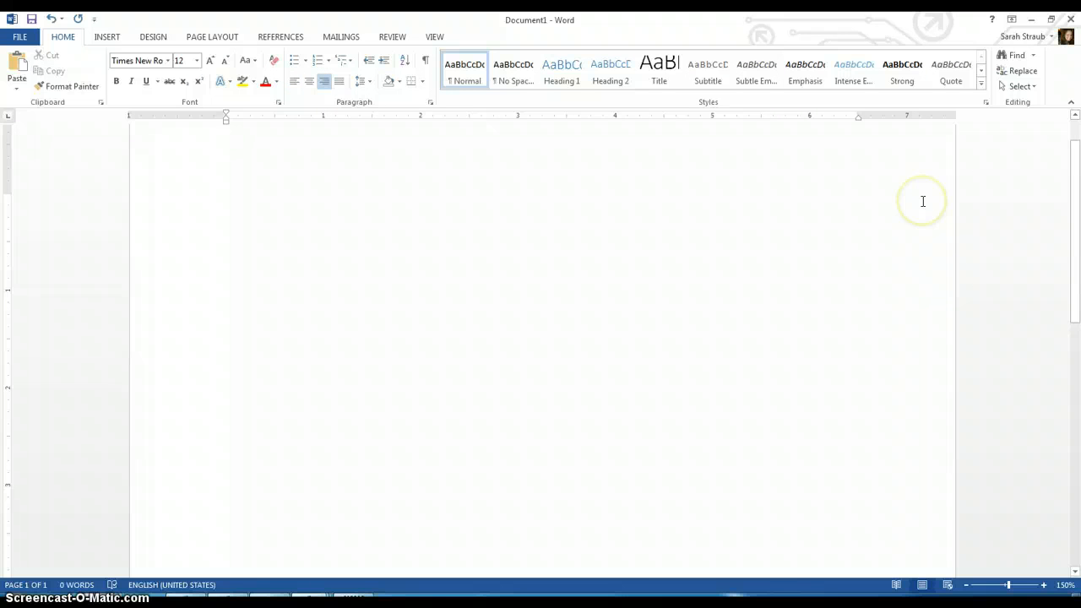
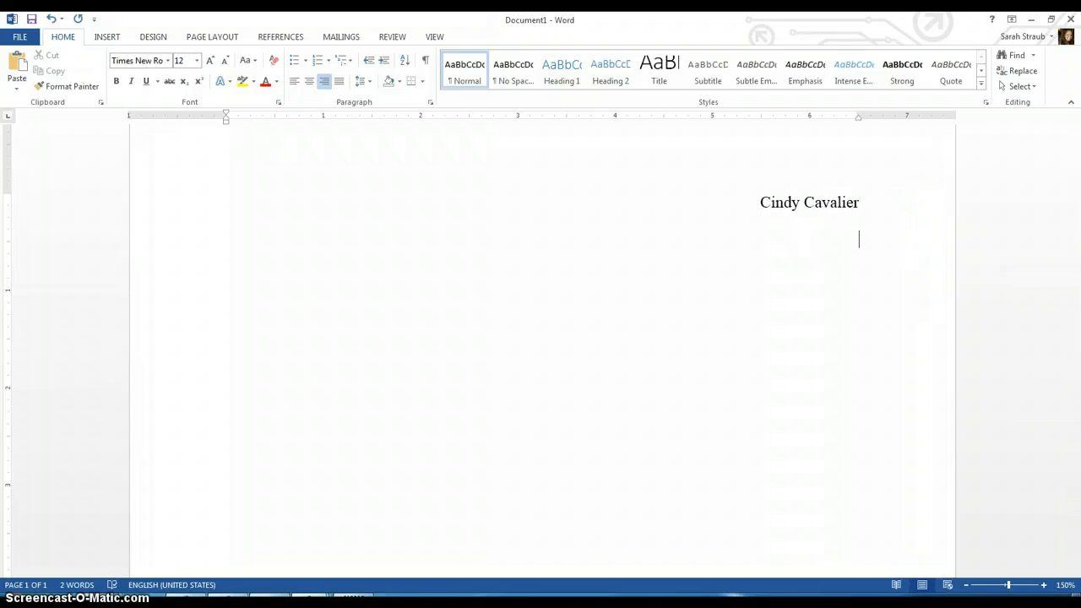
text(FSEM: Per 1 C)
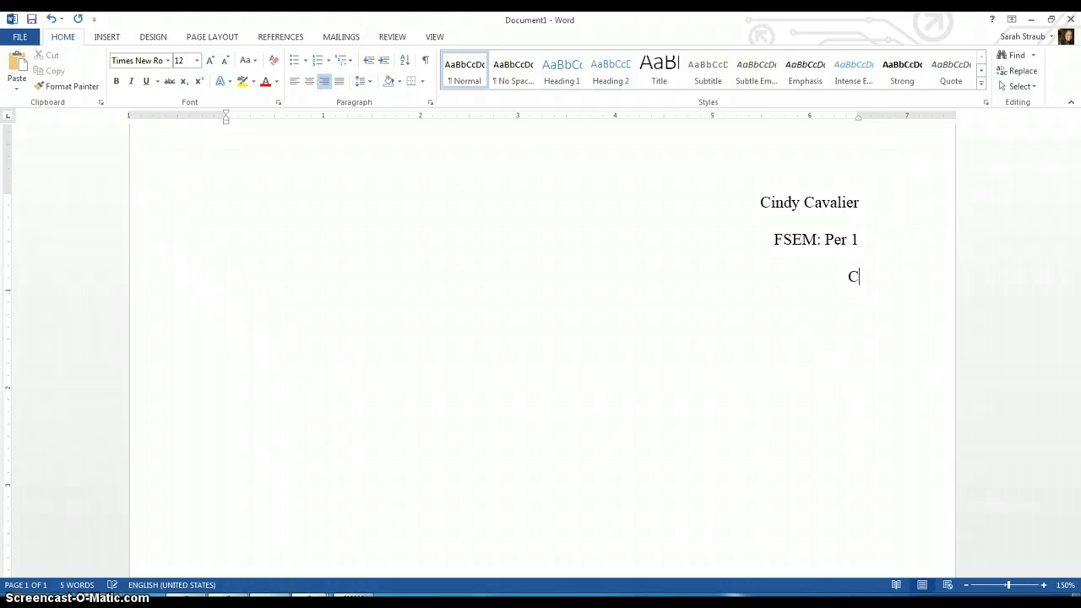
text(ommon App Personal Essay)
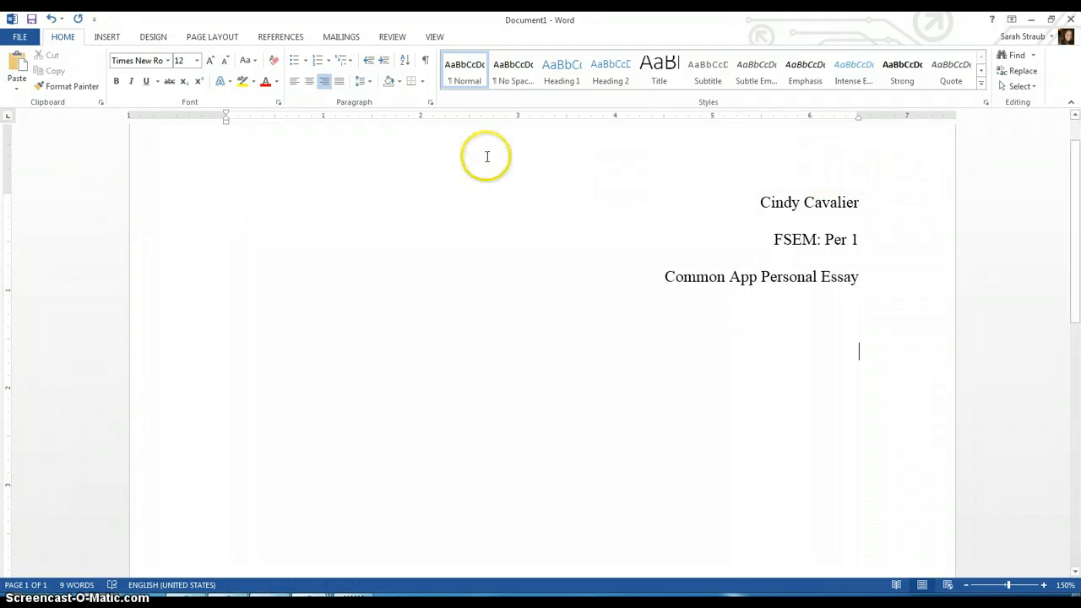
Step: Center the next line, enter "Prompt:", add two blank lines and paste the copied prompt
click(310, 82)
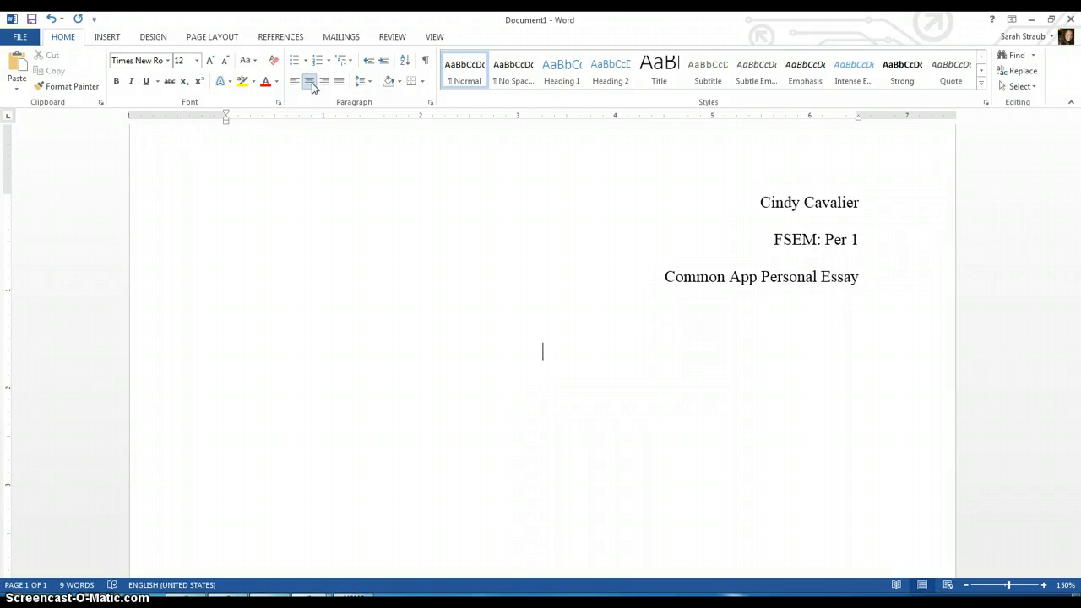
text(Prompt:)
key(Return)
key(Return)
text(Recount an incident or time when you experienced failure. How did it affect you, and what lessons did you learn?)
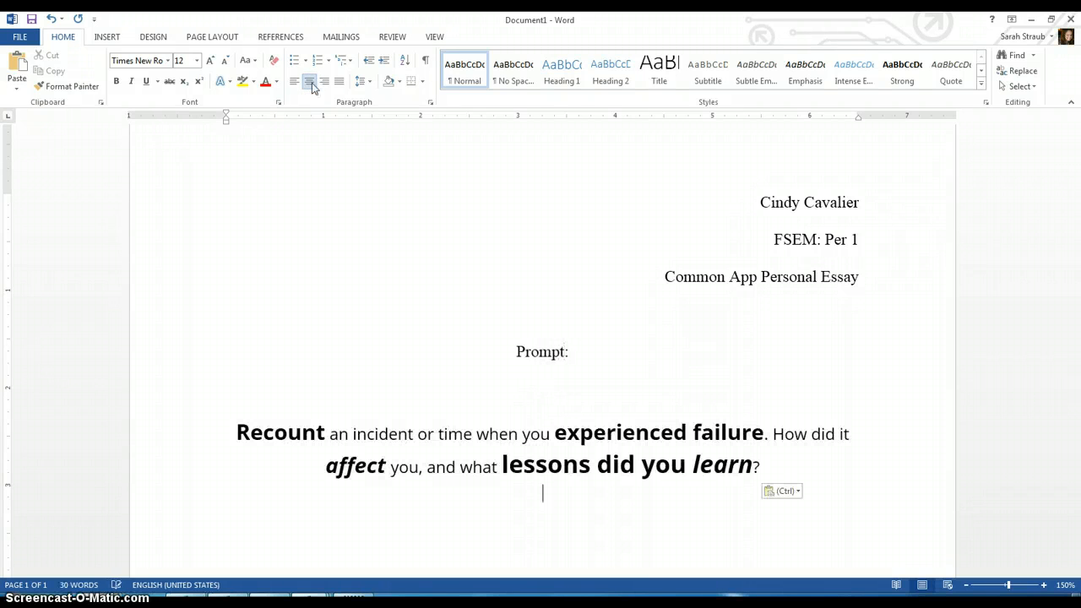
Step: After "Prompt:" retype the prompt text "Recount an incident or time when you experienced failure. How did it affect you, and what lessons did you learn?"
key(Up)
key(Up)
key(Up)
key(Up)
key(Up)
key(Down)
text(Recount an )
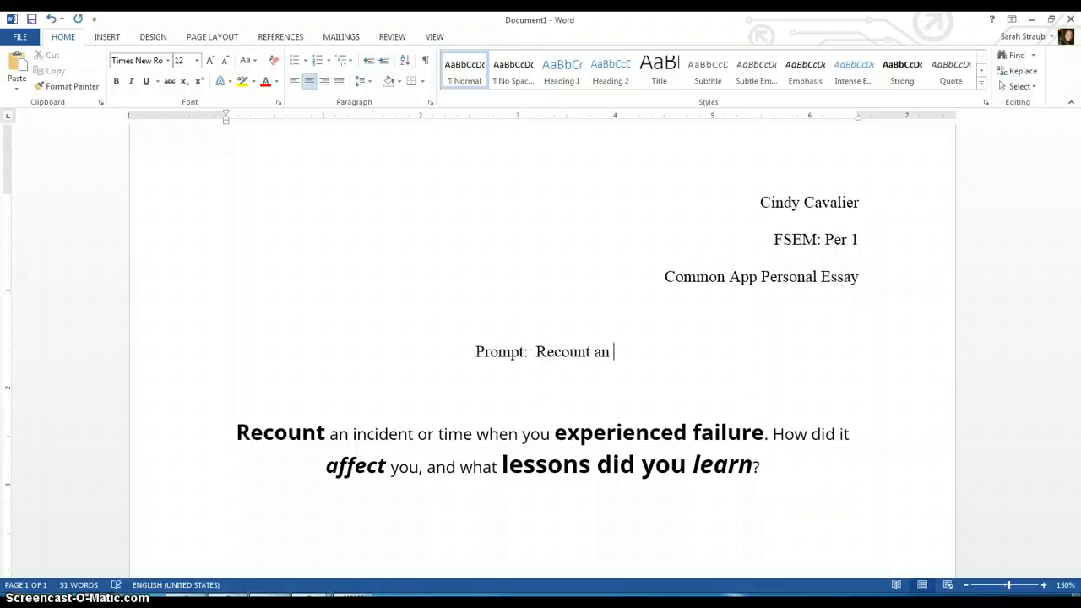
text(incident or time when )
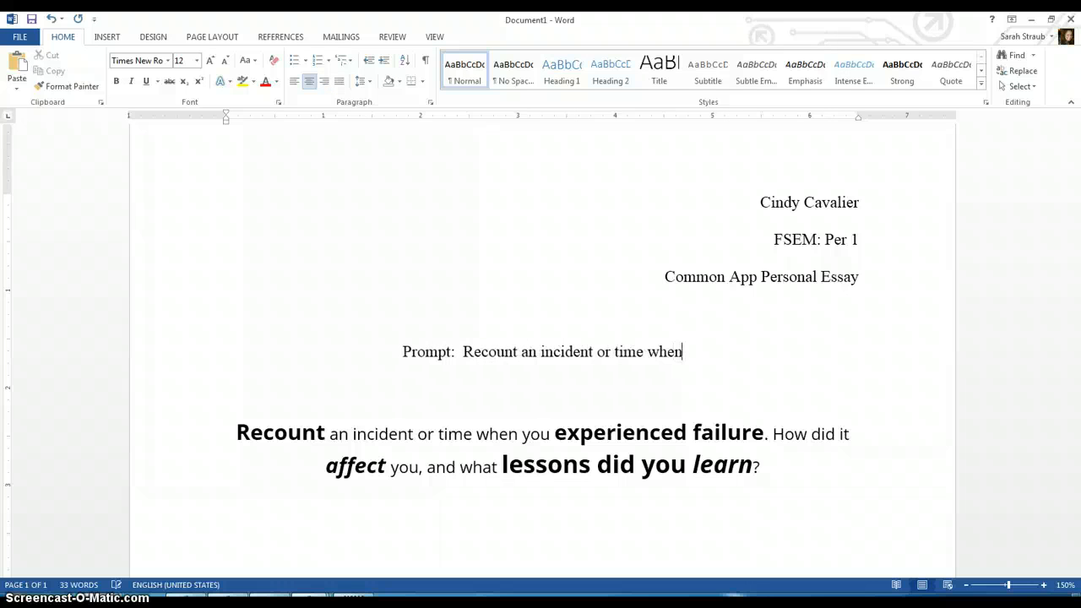
text(you experi)
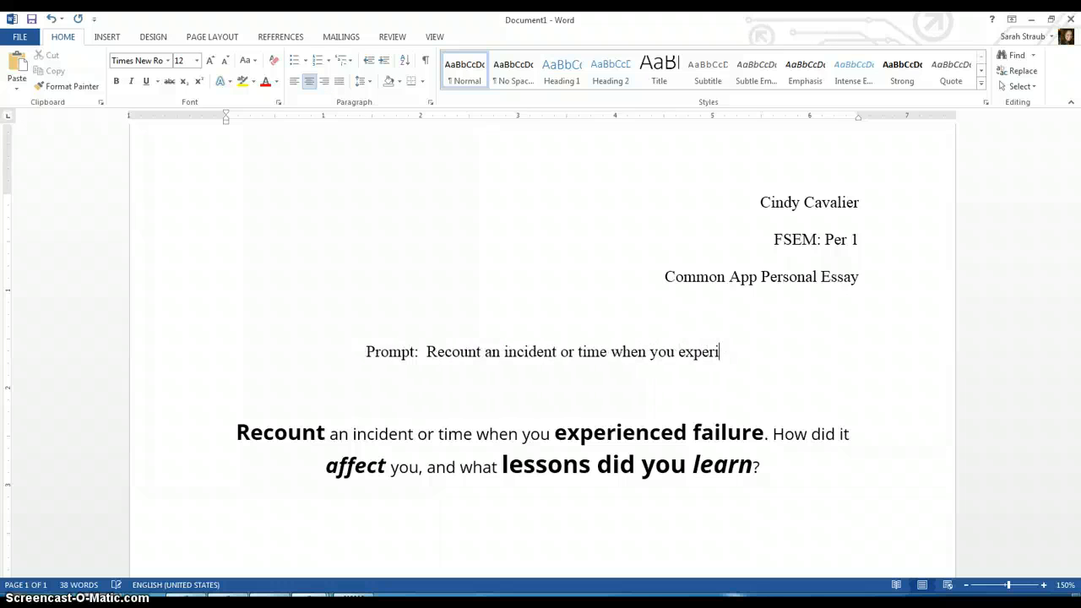
text(enced failure.  How)
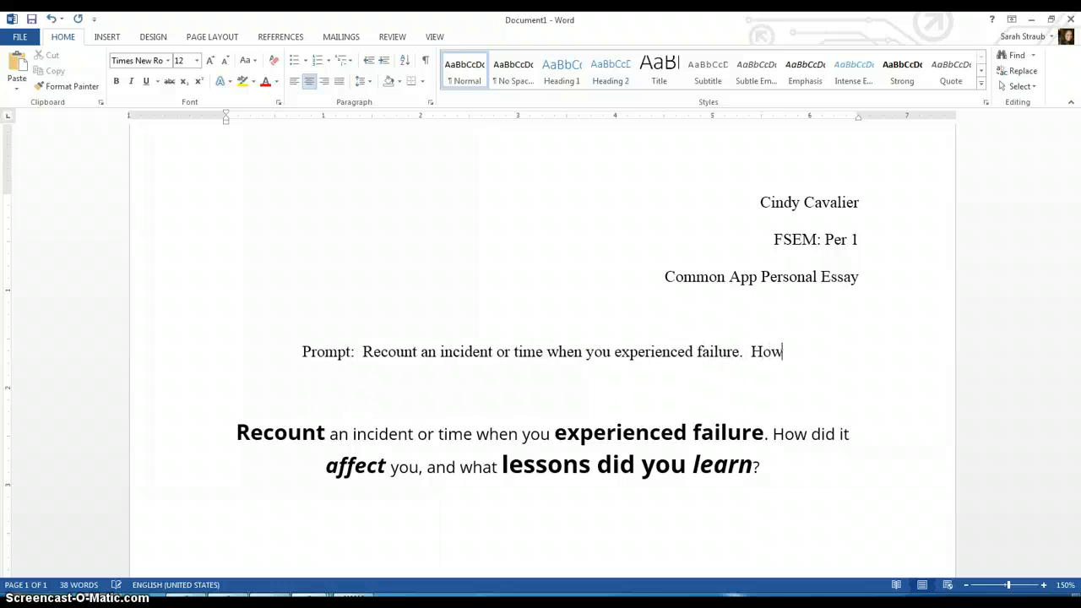
text( did it affect you,)
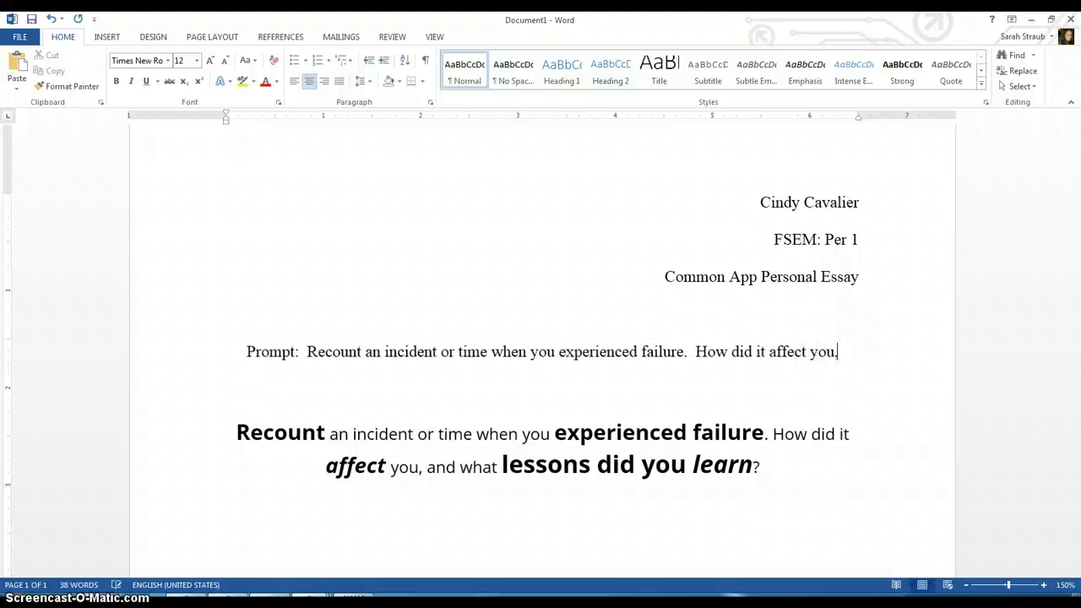
text( and what lessons did y)
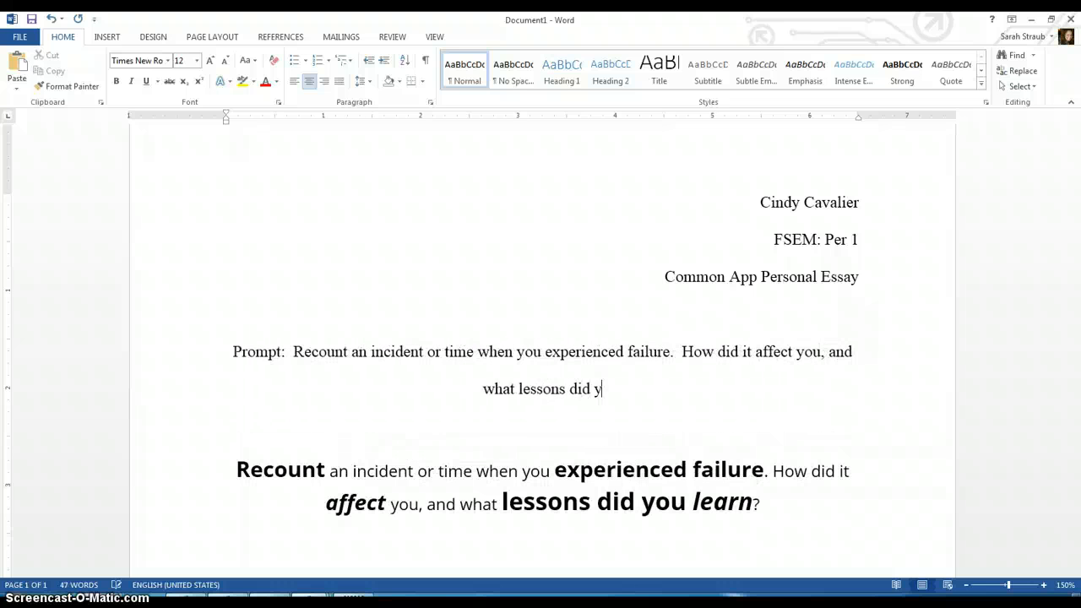
text(ou learn?)
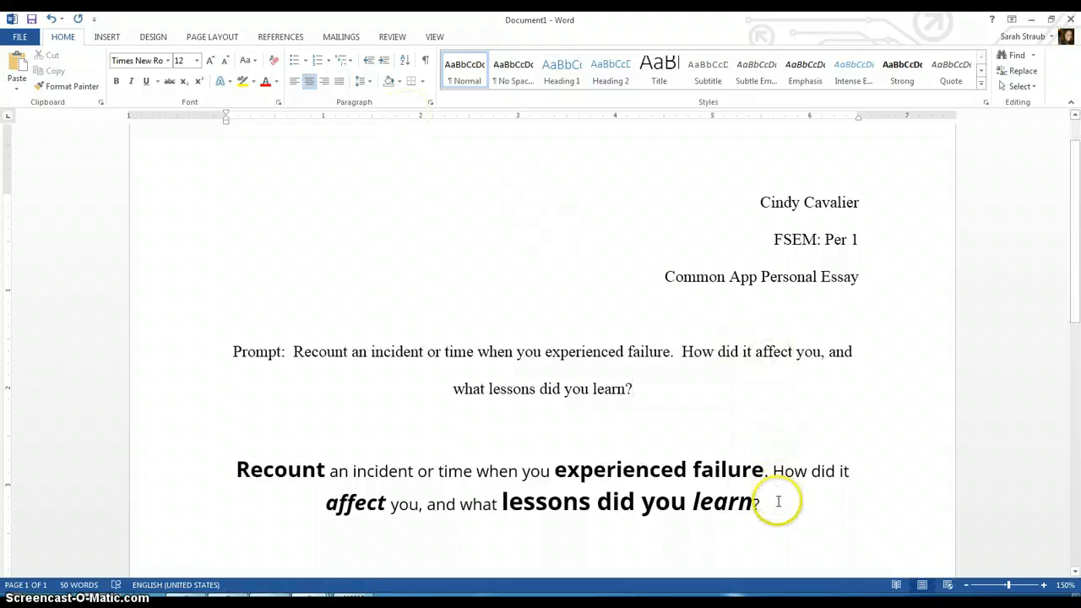
Step: Select and delete the pasted formatted prompt below the typed one
drag(777, 502, 391, 454)
key(BackSpace)
key(BackSpace)
key(BackSpace)
key(BackSpace)
key(BackSpace)
key(BackSpace)
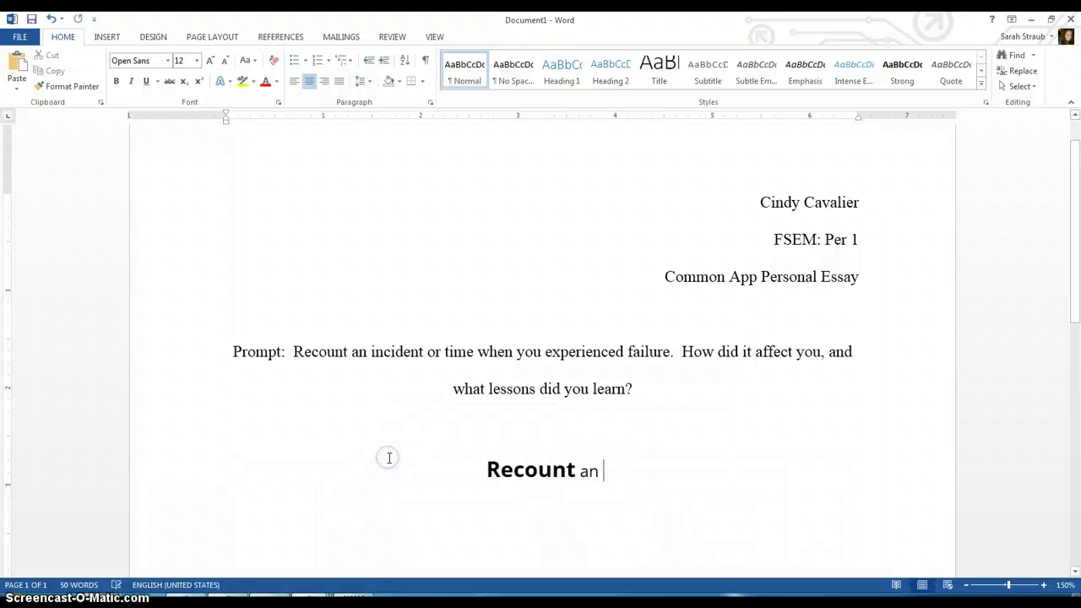
key(BackSpace)
key(BackSpace)
key(BackSpace)
key(BackSpace)
key(BackSpace)
key(BackSpace)
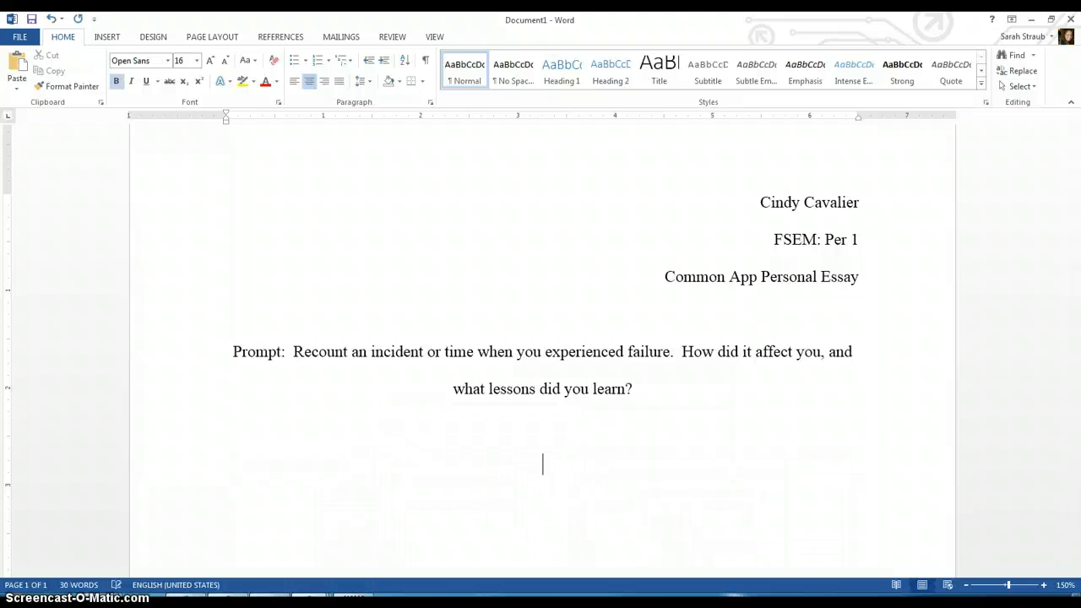
Step: Left-align the empty paragraph below the prompt and indent it with a tab
key(Up)
key(Up)
click(295, 87)
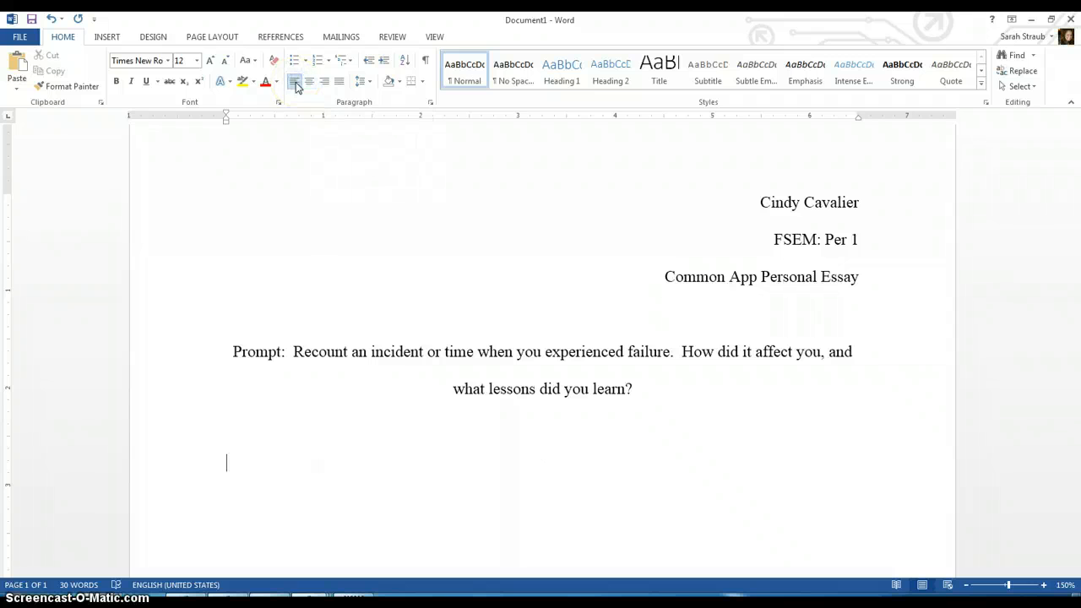
key(Tab)
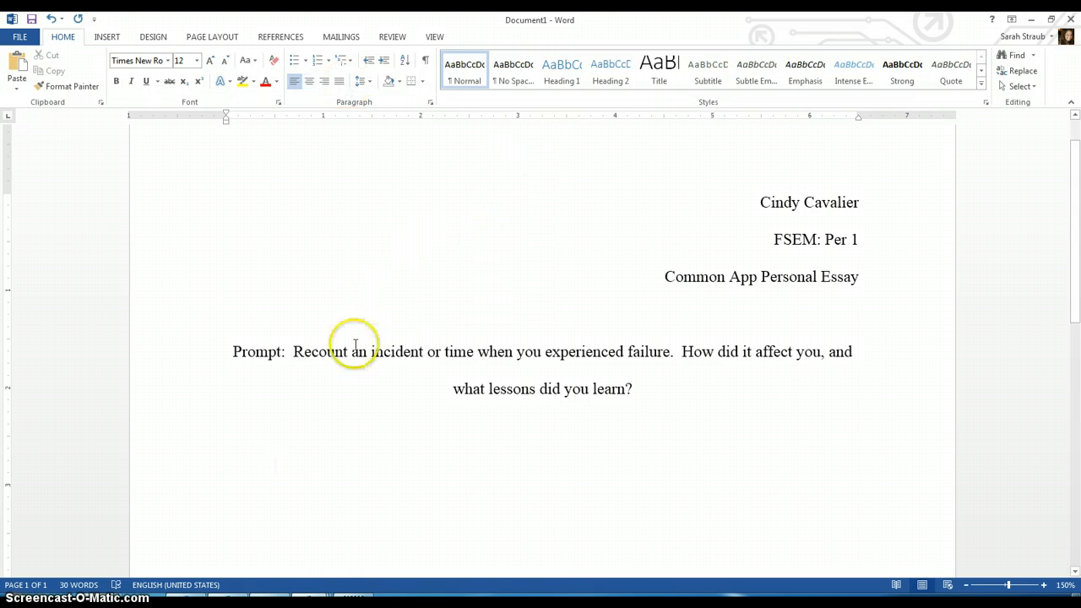
Step: Open the 2013.10.21 CAPP Part II Personal Essay Brainstorm handout from the Handouts folder
mouse_move(311, 598)
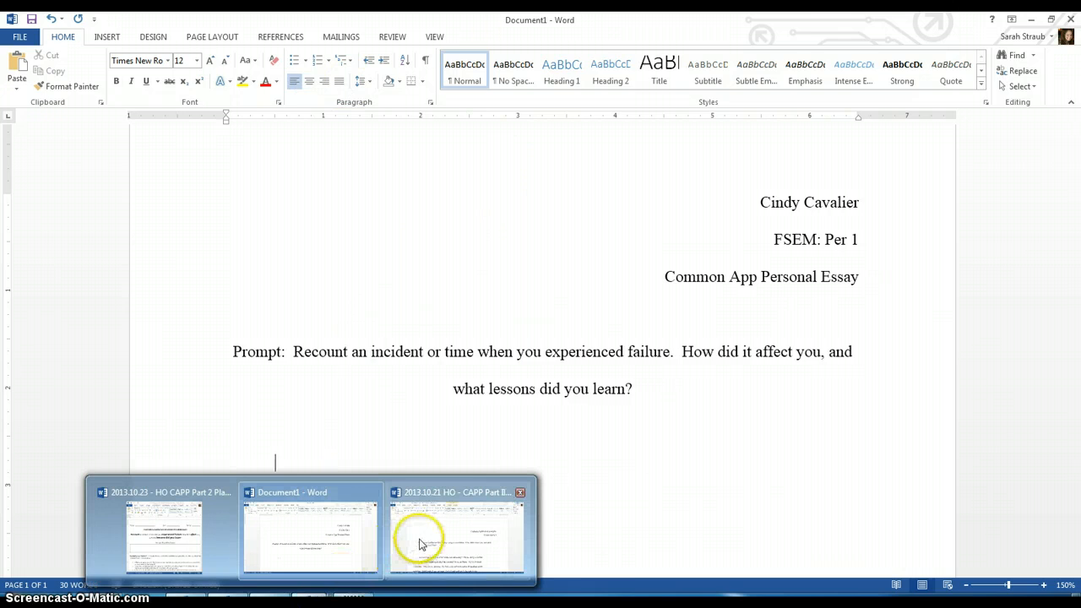
mouse_move(188, 555)
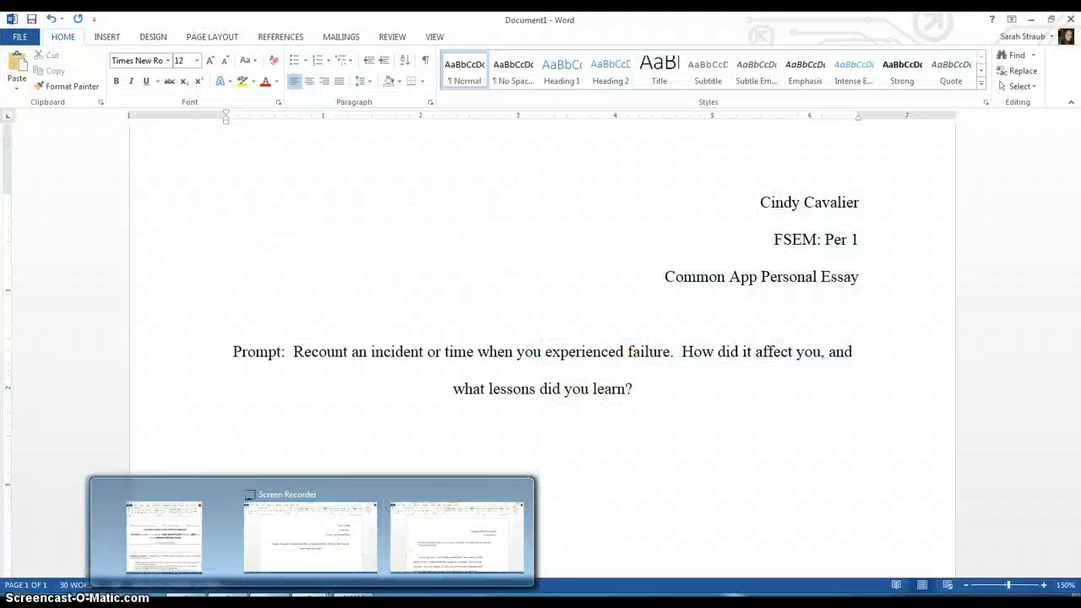
mouse_move(352, 591)
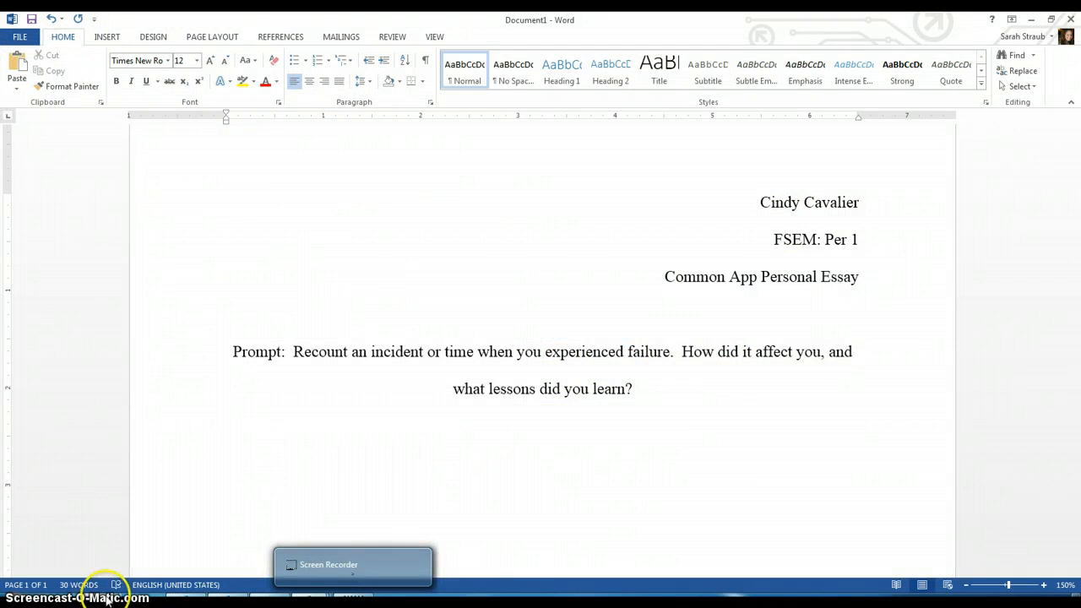
mouse_move(196, 596)
click(203, 556)
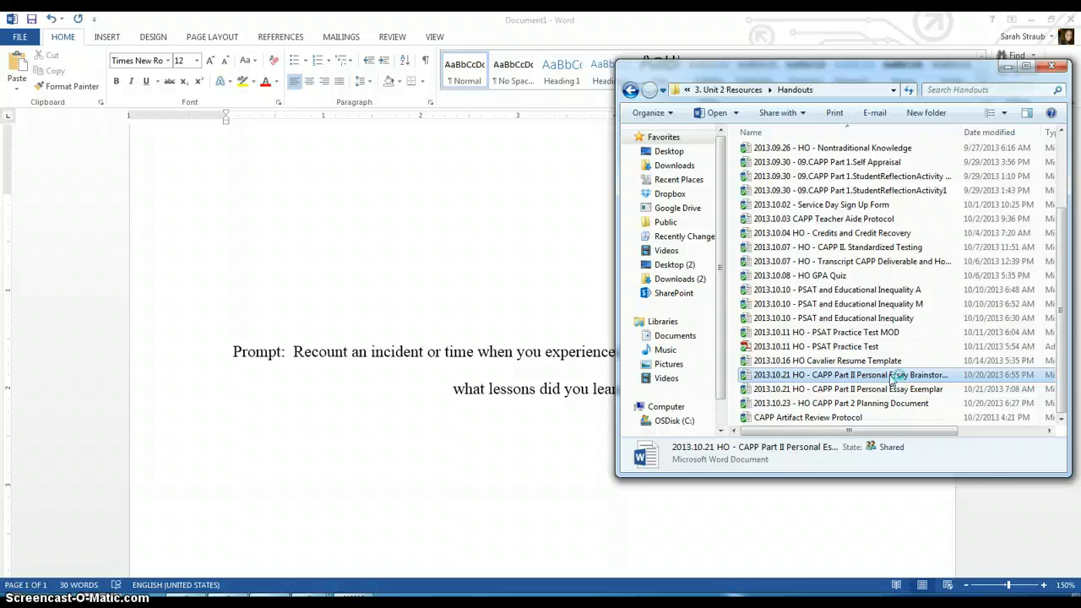
double_click(891, 380)
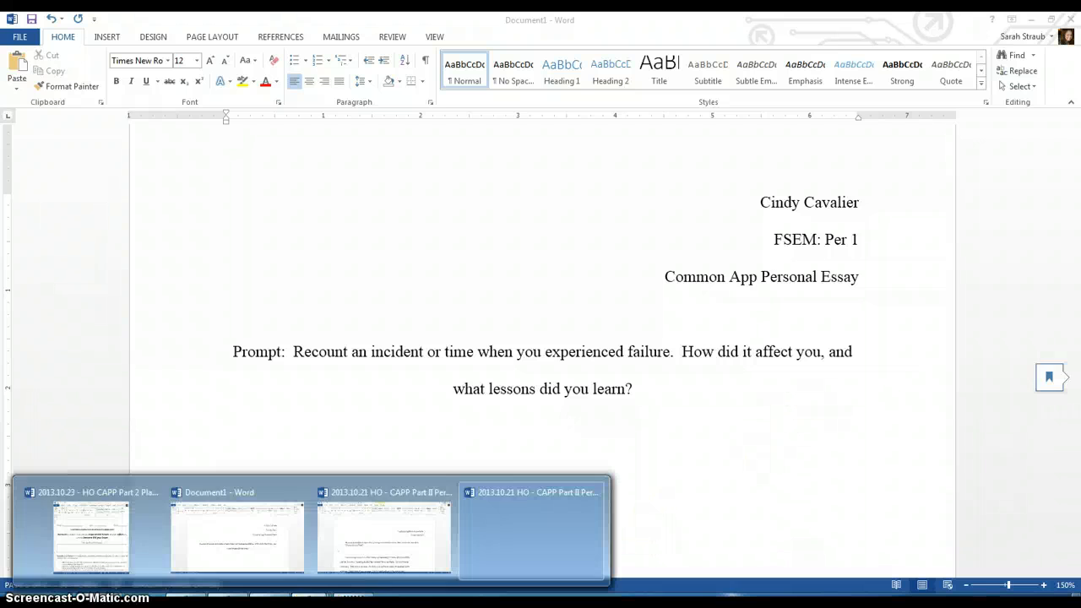
Step: Switch back to the essay document
click(501, 544)
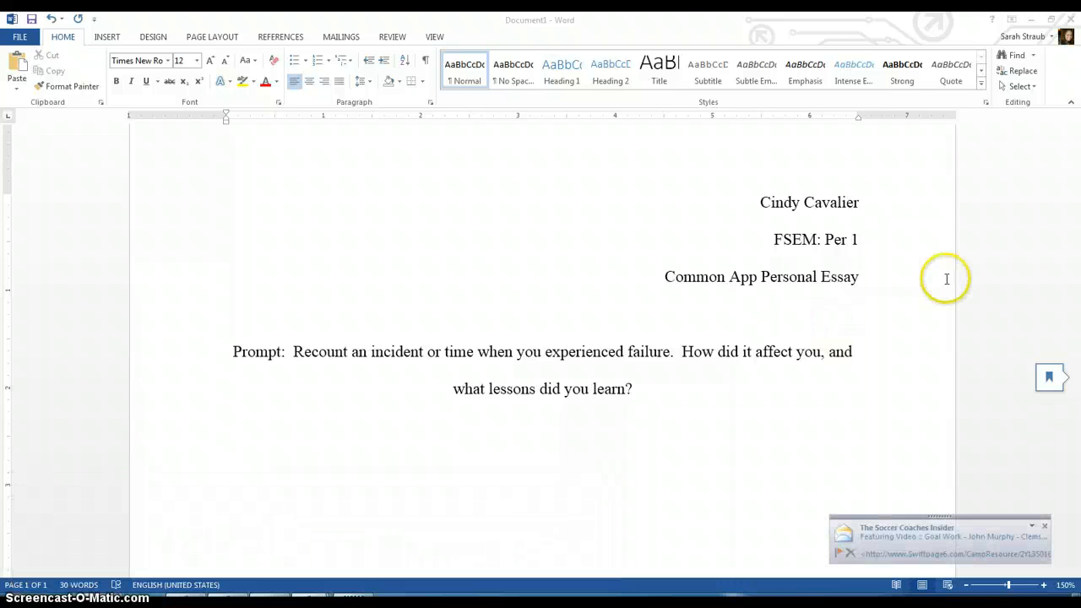
click(688, 417)
click(487, 466)
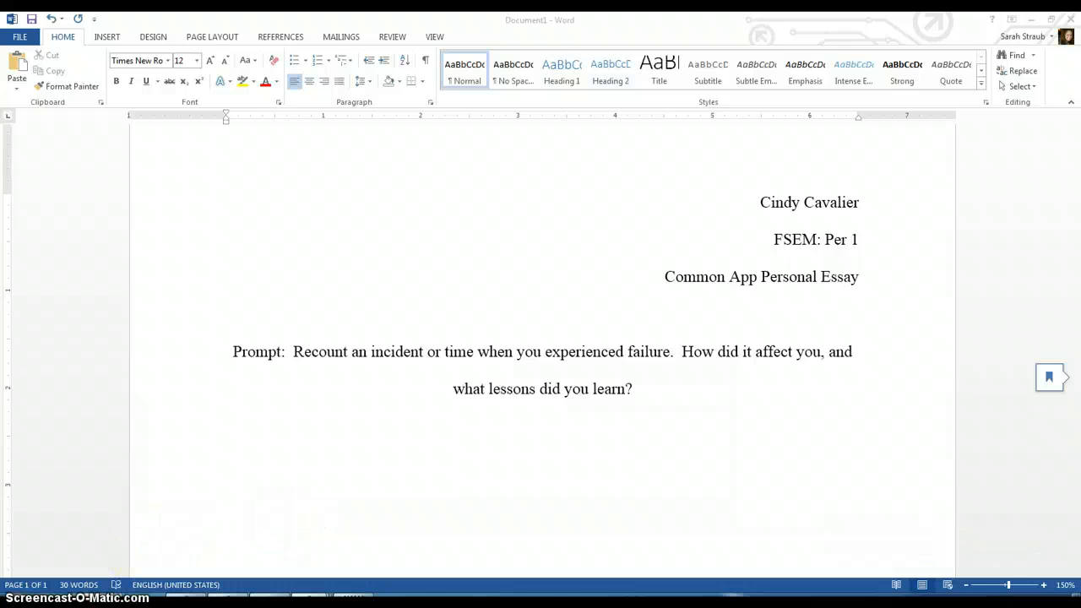
mouse_move(113, 597)
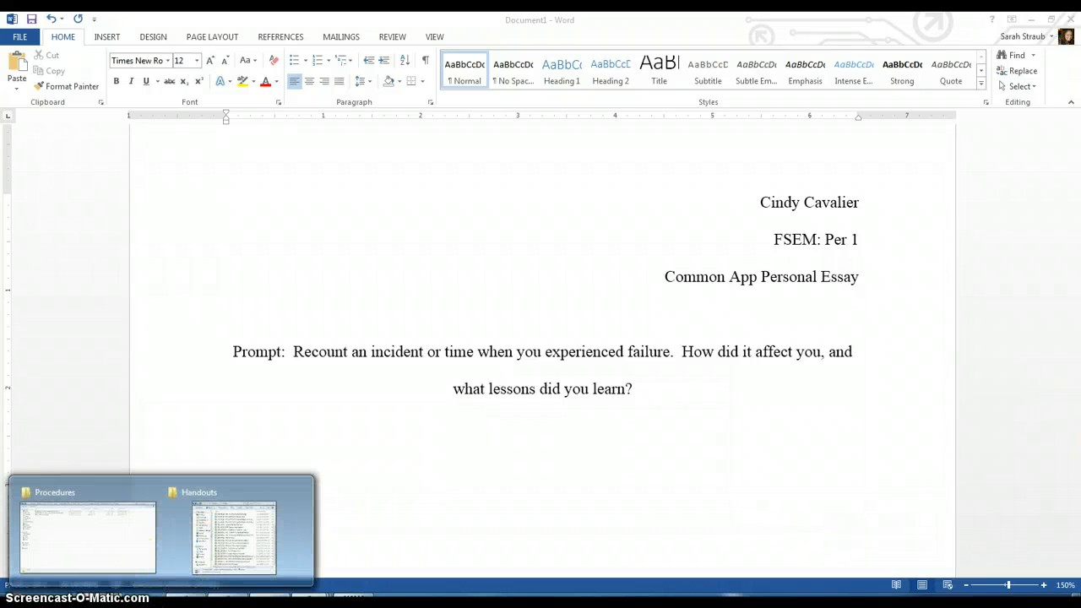
Step: Switch from the essay document to the 2013.10.21 CAPP Part II Personal Essay Brainstorming Sheet handout
mouse_move(308, 597)
click(499, 553)
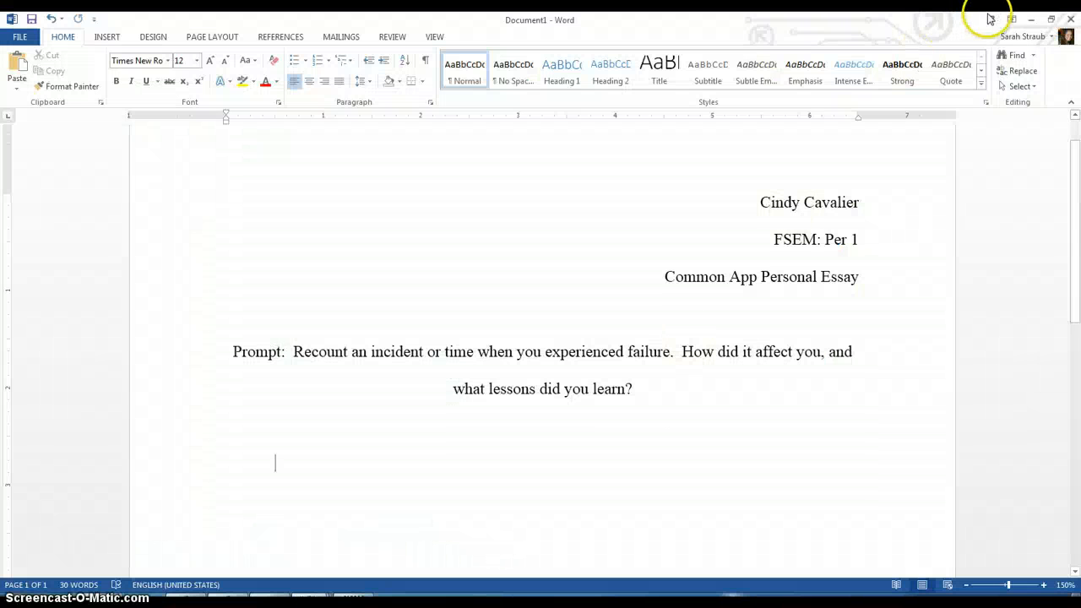
click(1035, 18)
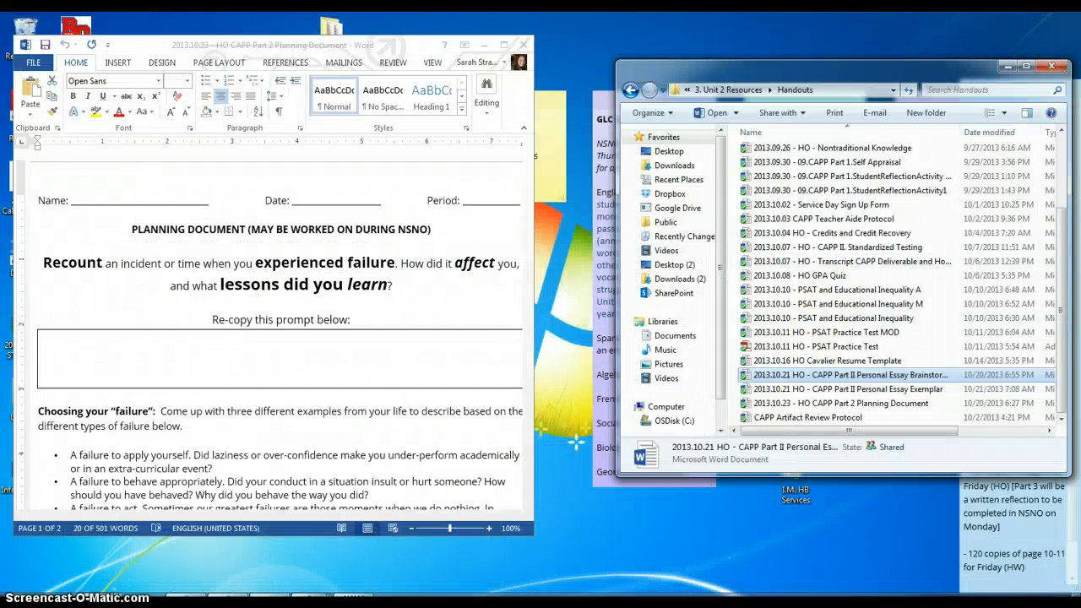
click(496, 537)
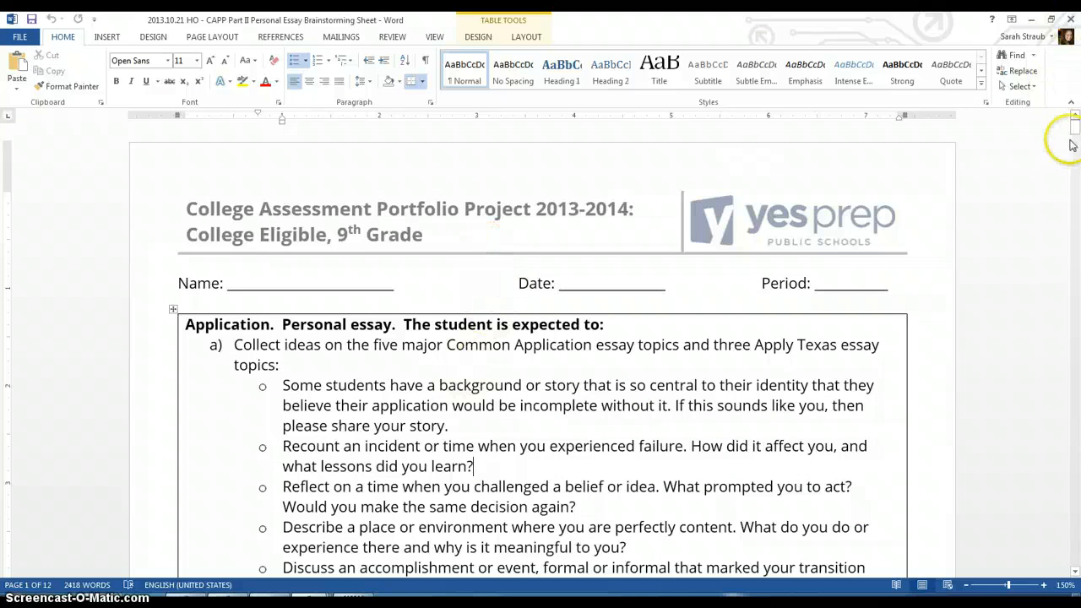
Step: Copy the Content Specific Indicator rubric table from the brainstorming sheet and paste it into the essay document
drag(1071, 145, 1076, 366)
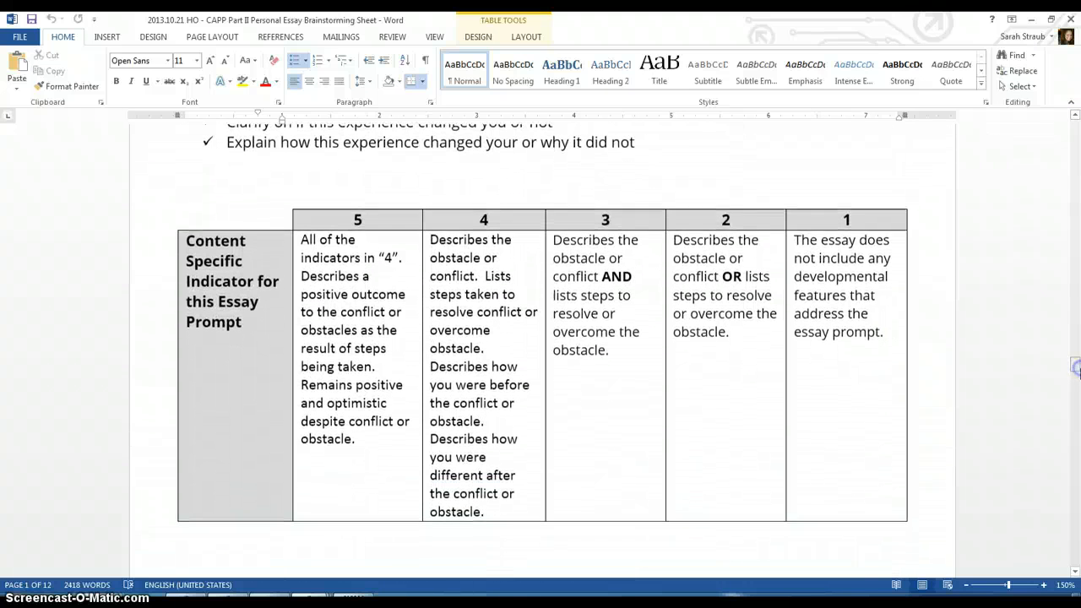
click(324, 496)
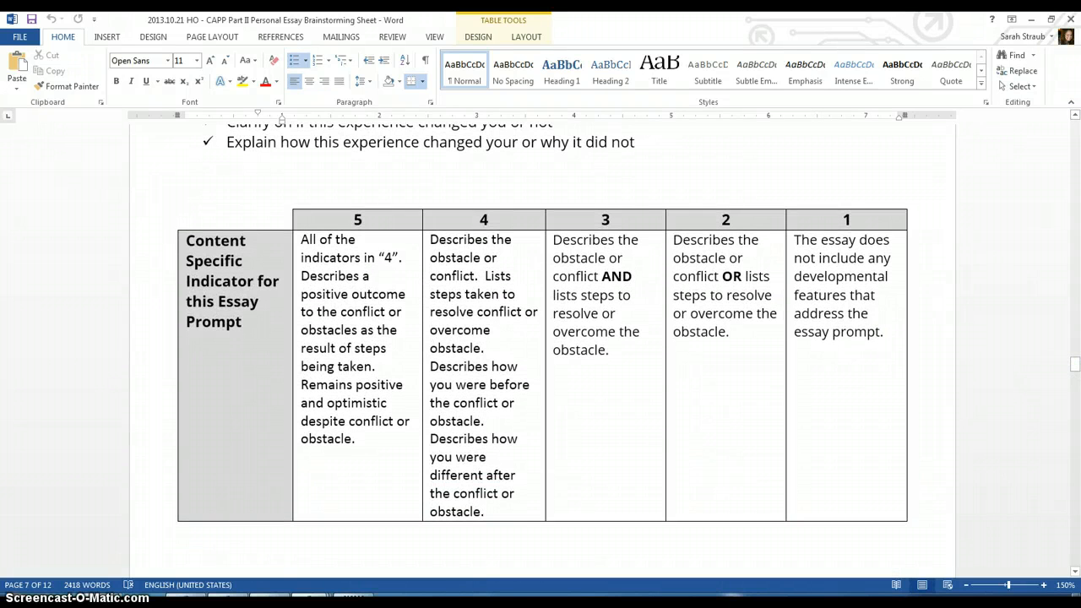
key(super)
click(103, 265)
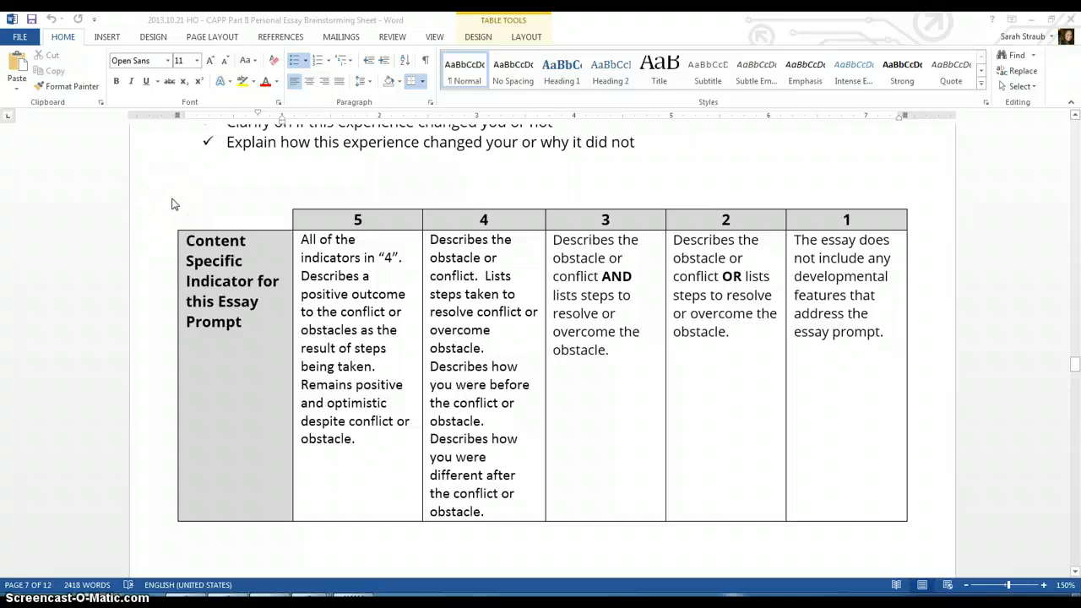
click(161, 204)
drag(167, 197, 921, 528)
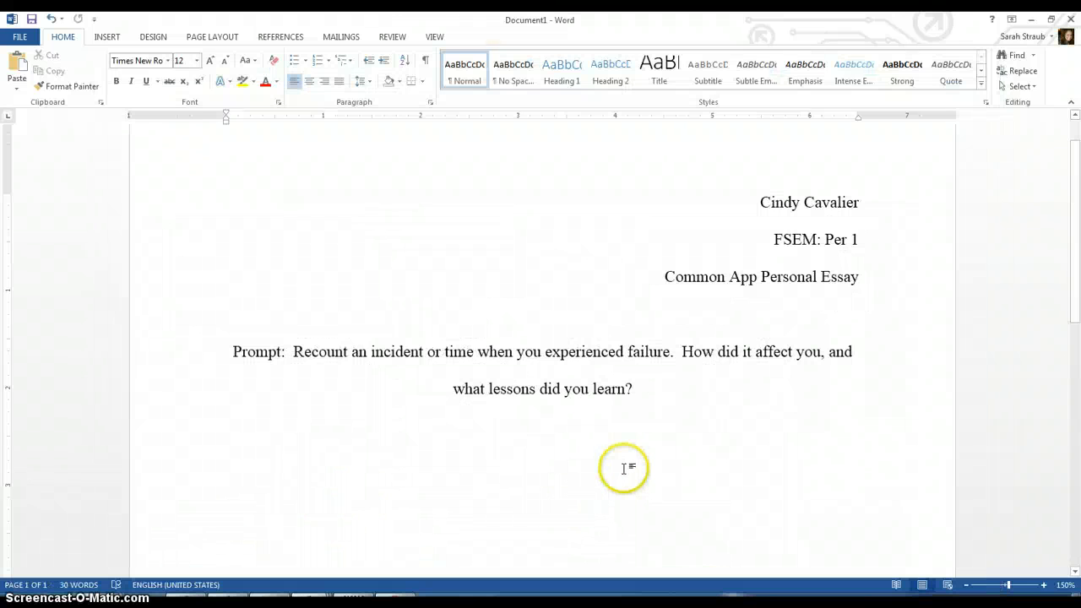
key(ctrl+v)
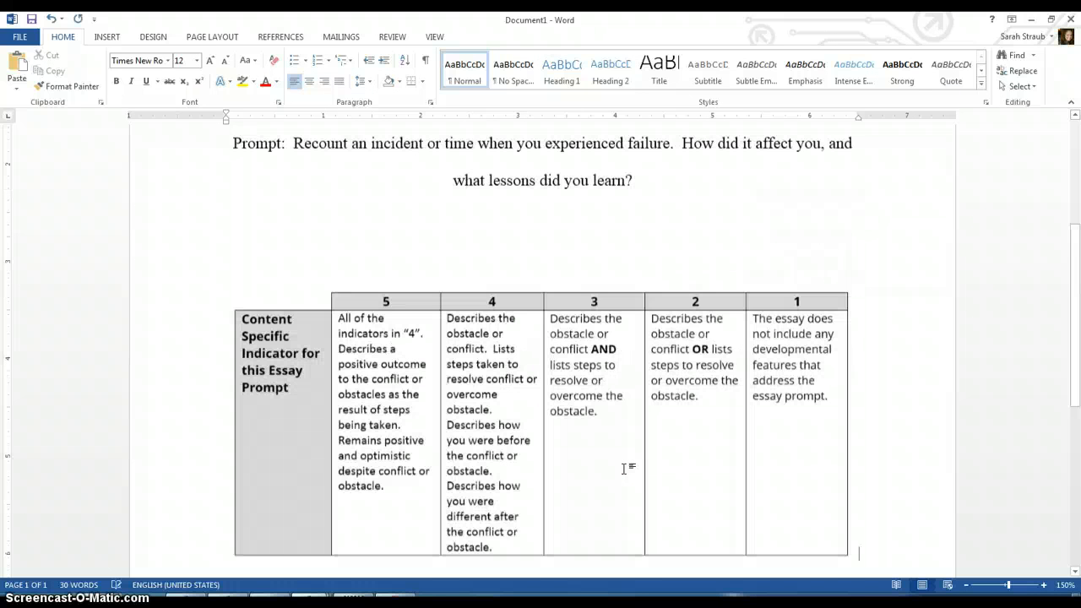
Step: Add a new left-aligned paragraph indented with a tab above the pasted rubric table
click(695, 199)
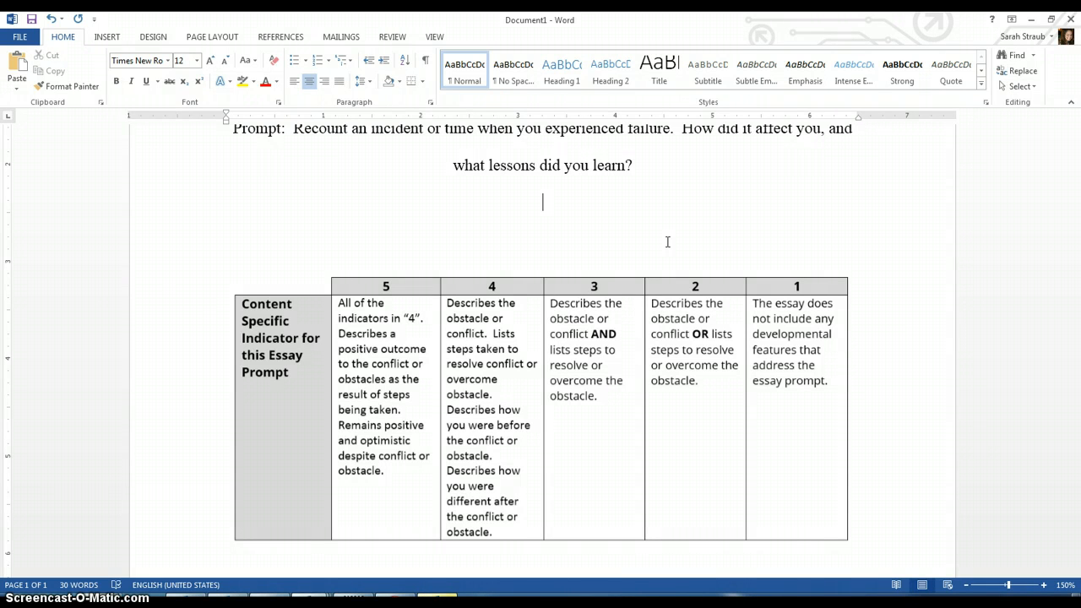
key(ctrl+l)
key(Return)
key(Tab)
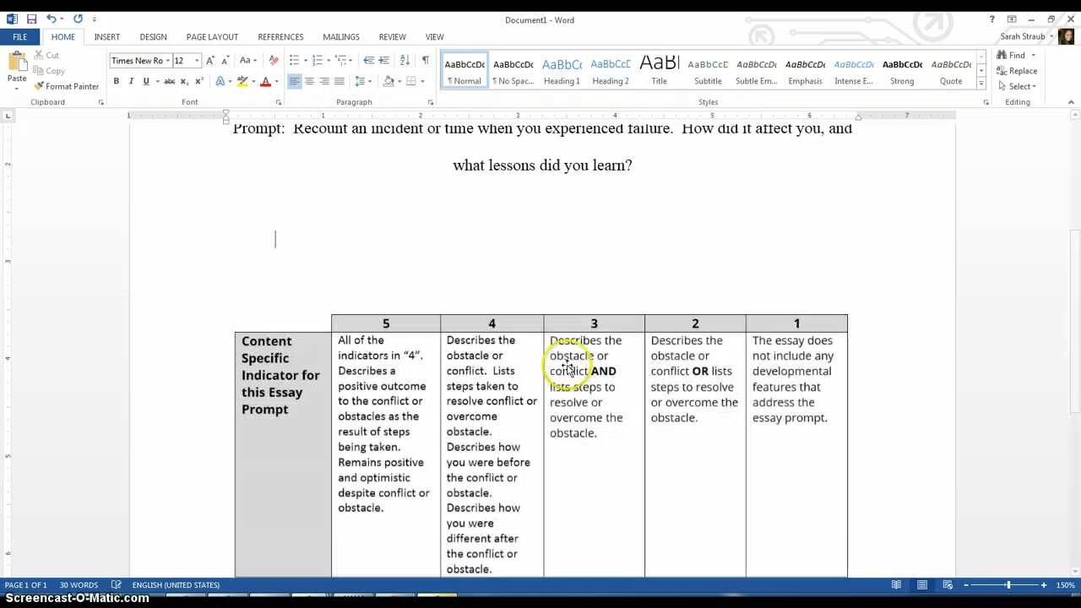
Step: Copy the essay body from the Personal Essay Exemplar document and paste it into the essay document
click(311, 603)
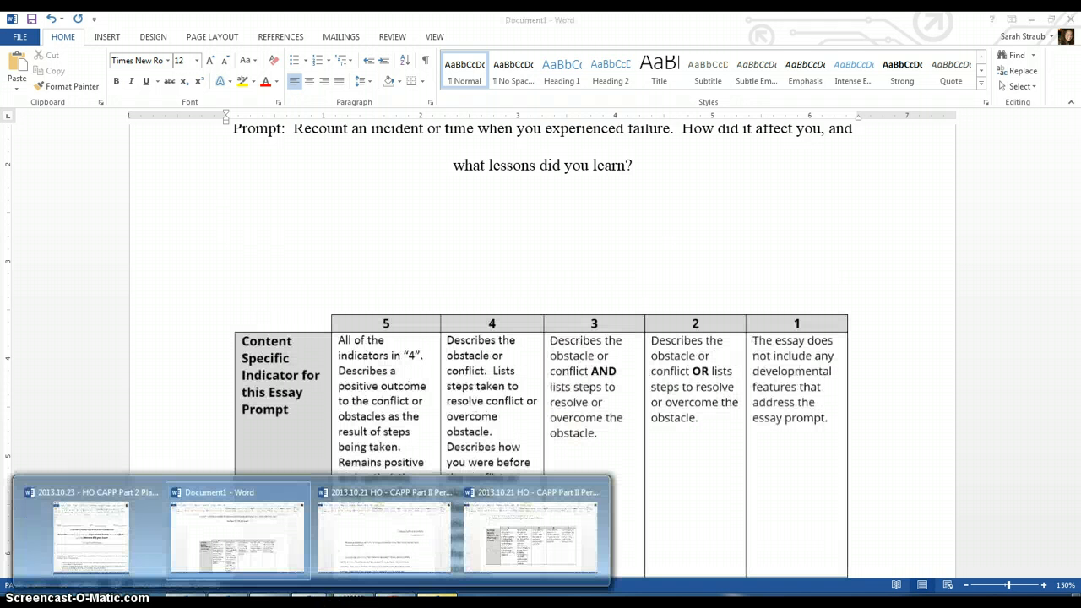
click(348, 536)
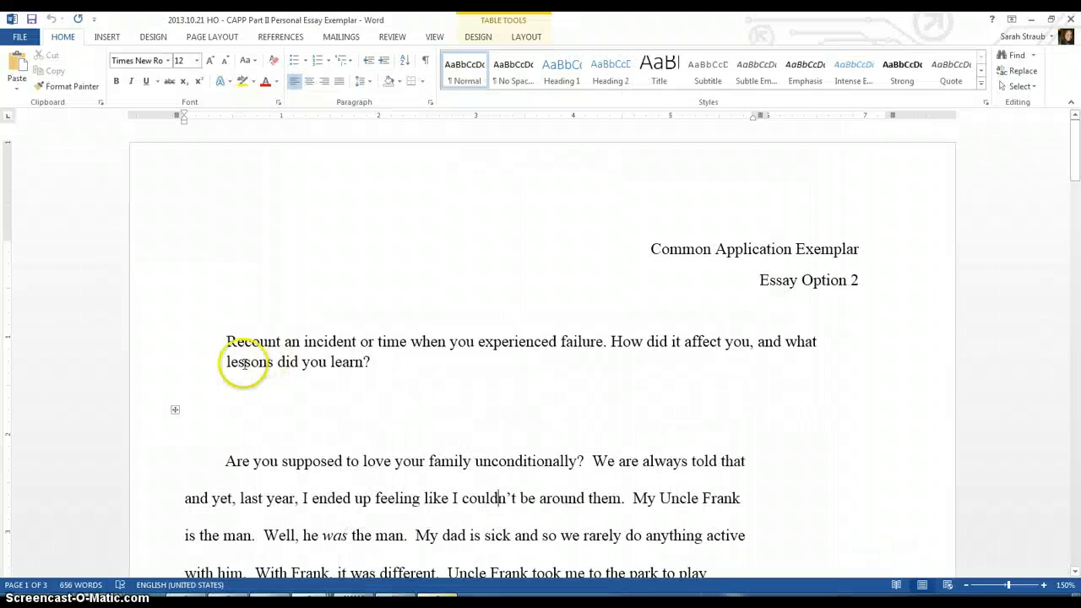
drag(224, 462, 717, 258)
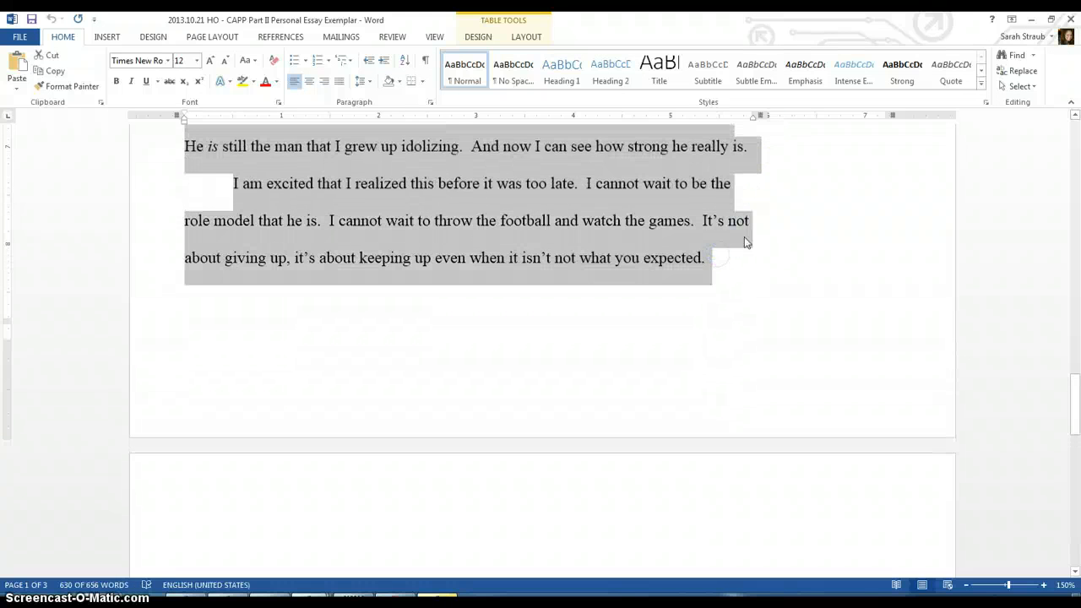
click(1070, 18)
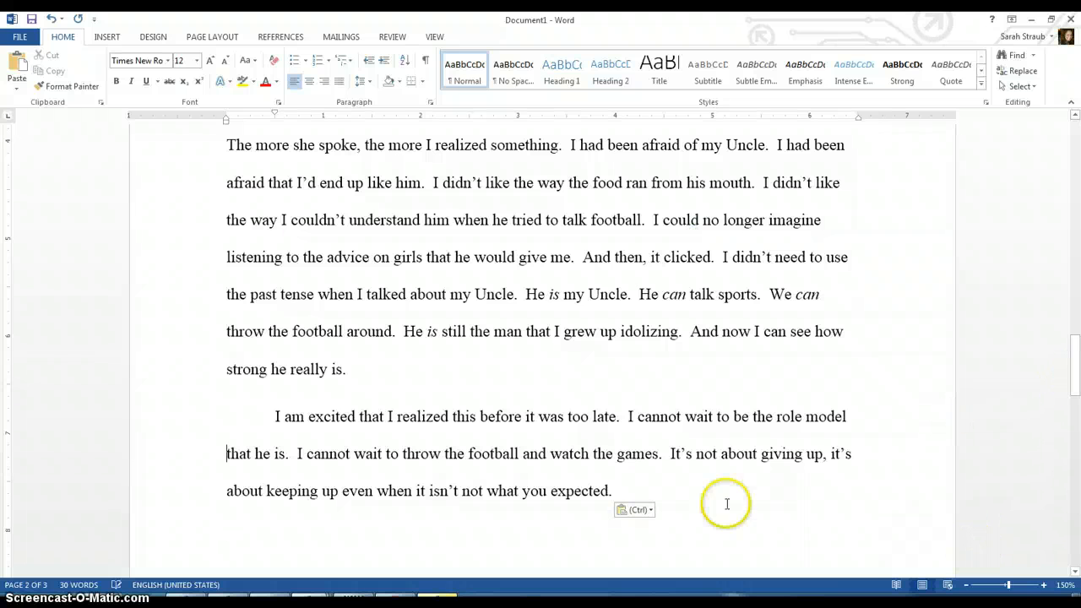
Step: Scroll through the pasted essay text from end to top to review it
click(321, 477)
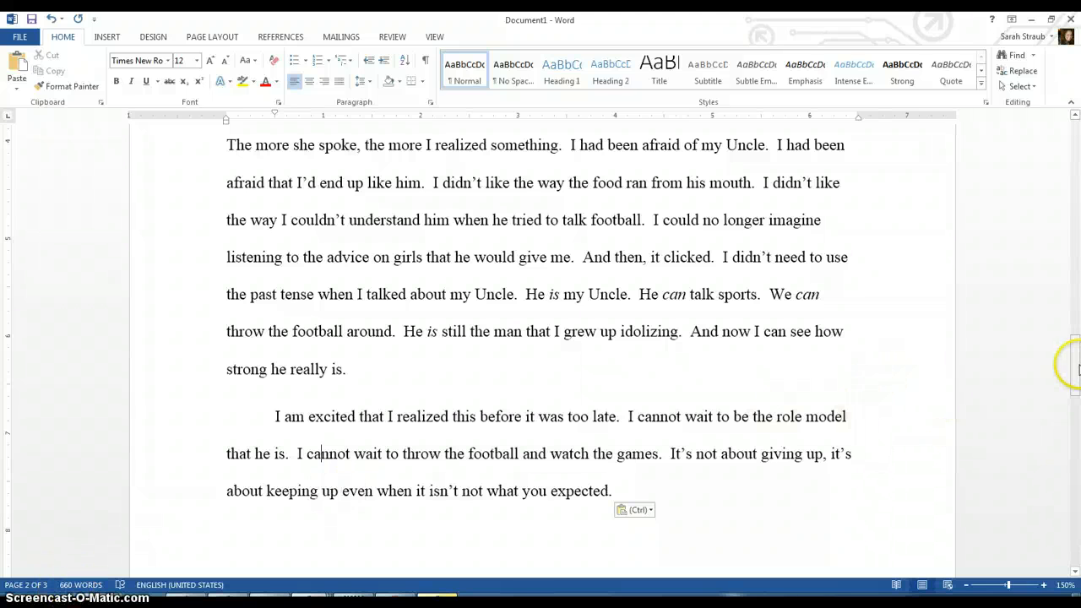
drag(1077, 365, 1076, 164)
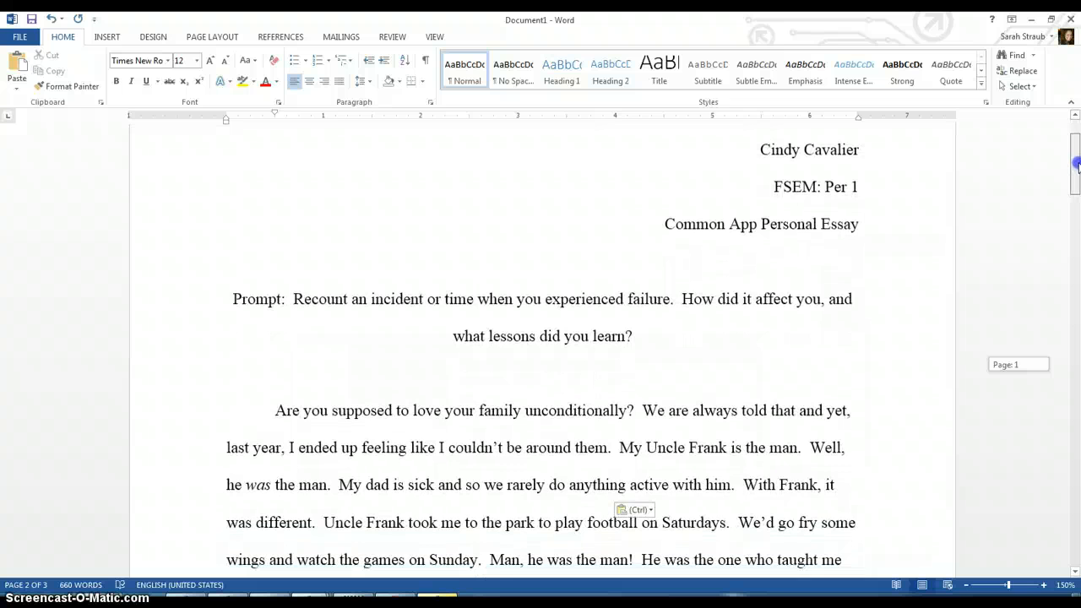
drag(1076, 165, 1076, 185)
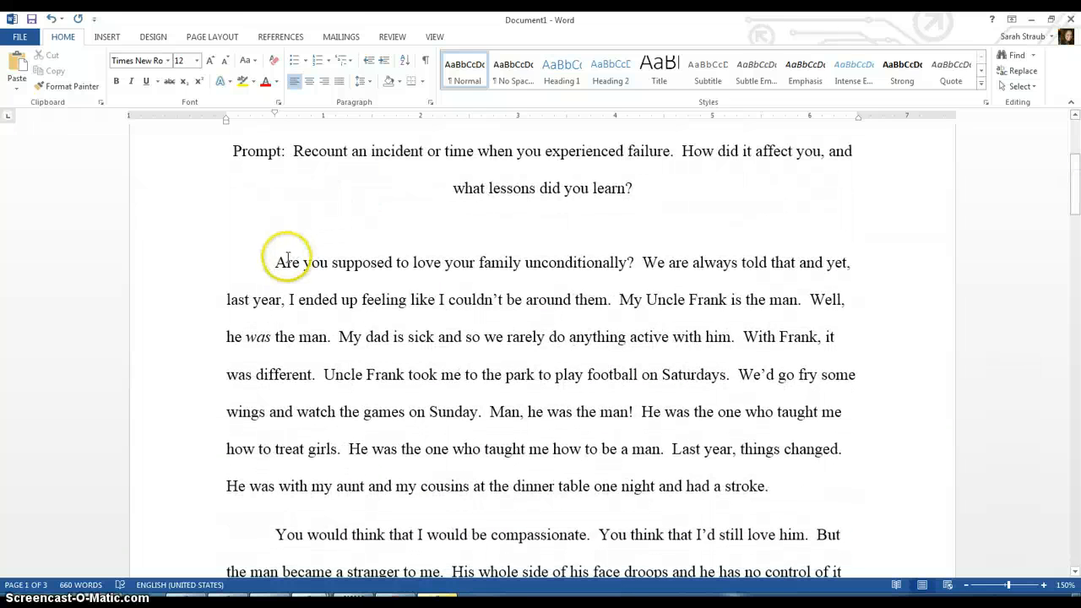
drag(287, 259, 625, 465)
scroll(625, 464, down, 3)
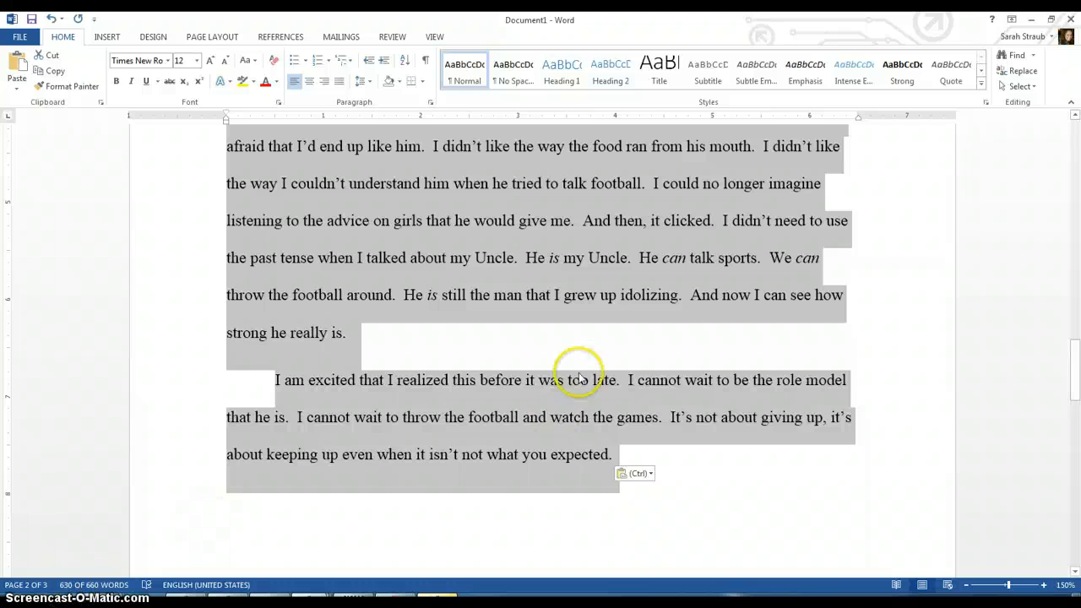
click(610, 348)
key(Up)
key(Up)
key(ctrl+Home)
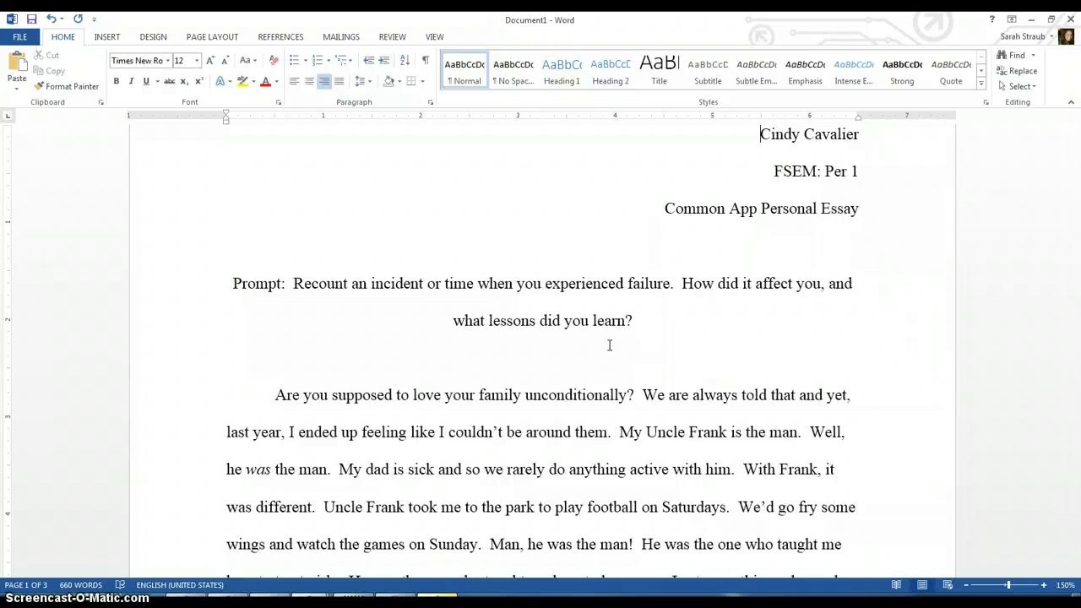
mouse_move(1069, 174)
mouse_down()
mouse_move(1077, 400)
mouse_move(1071, 157)
mouse_move(1071, 179)
mouse_up()
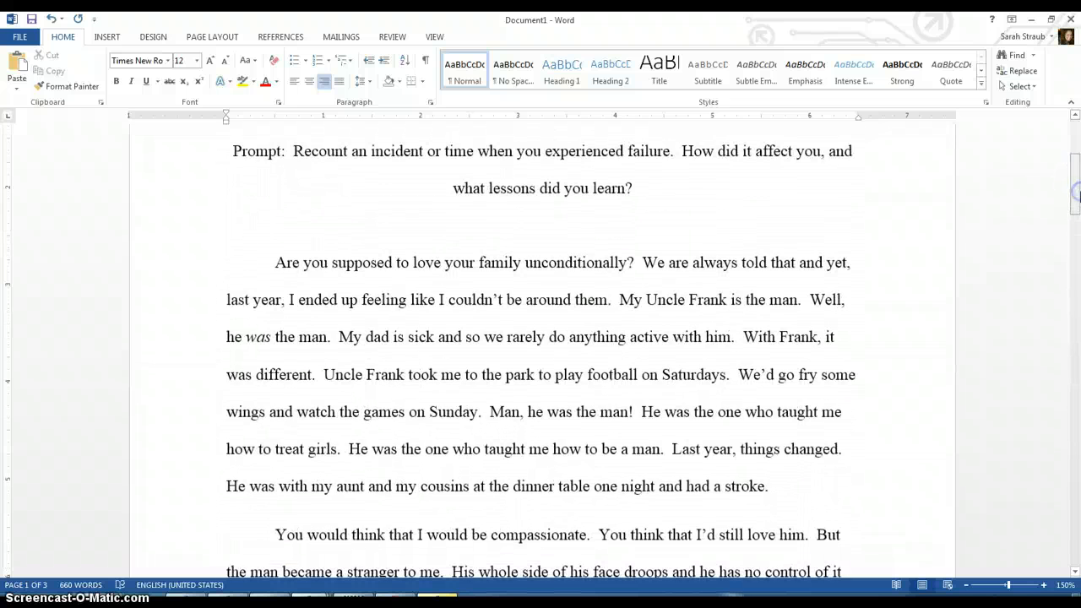
Step: Misspell "Saturdays" as "Saturdasy" in the first paragraph of the essay
click(626, 377)
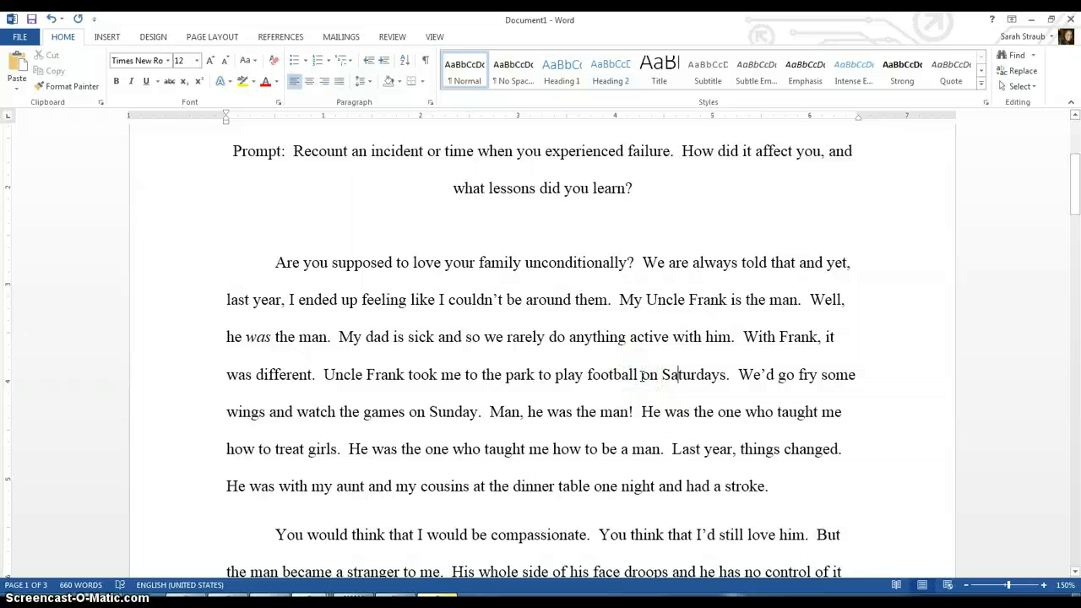
text(s)
key(Right)
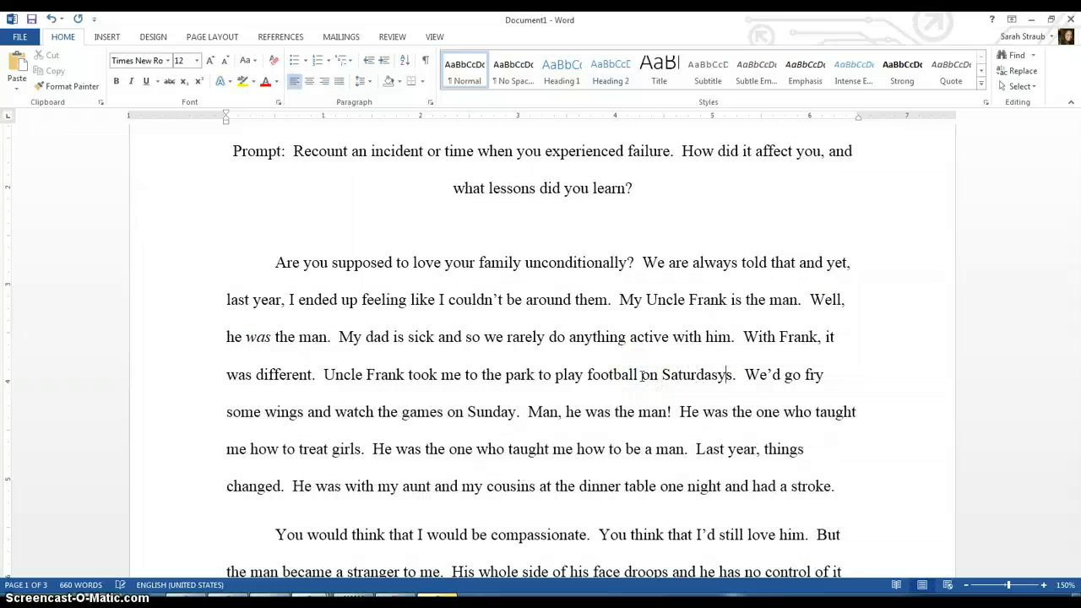
key(Delete)
key(Down)
key(Down)
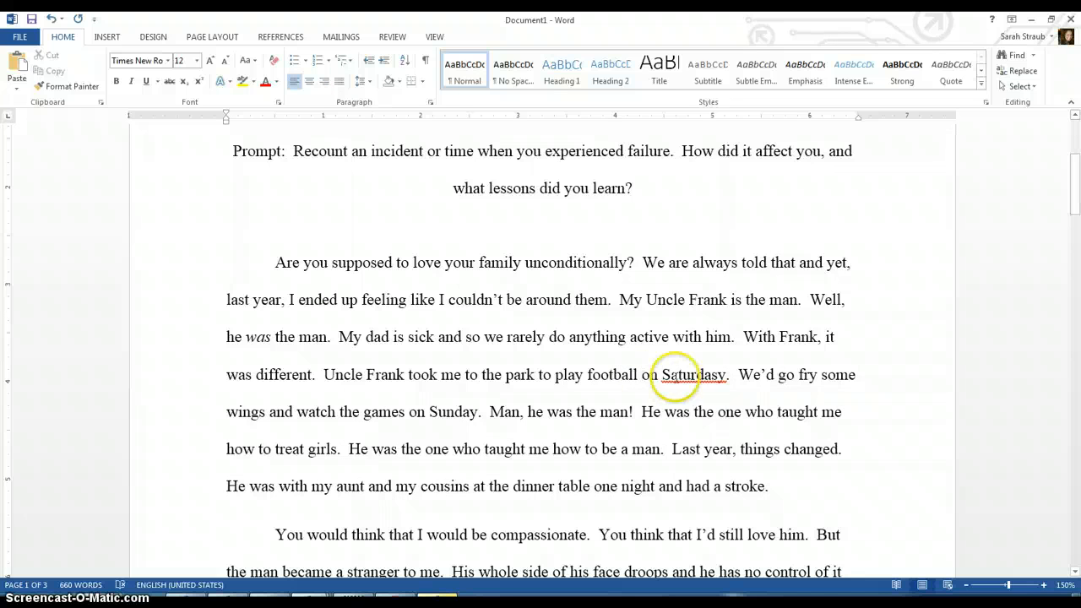
Step: Run Spelling & Grammar and change "Saturdasy" to "Saturdays"
right_click(686, 378)
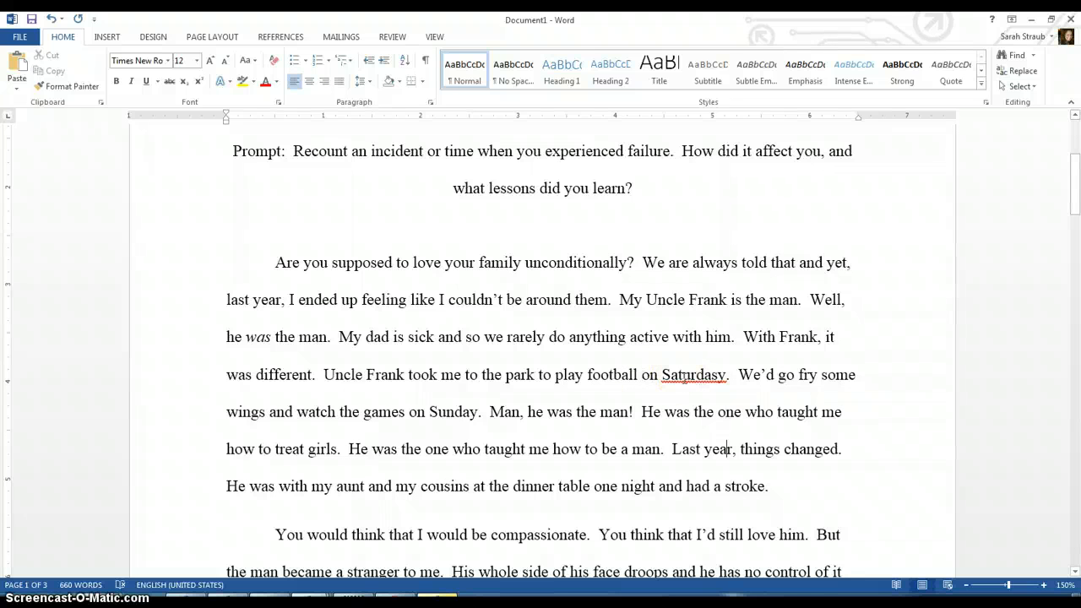
click(394, 40)
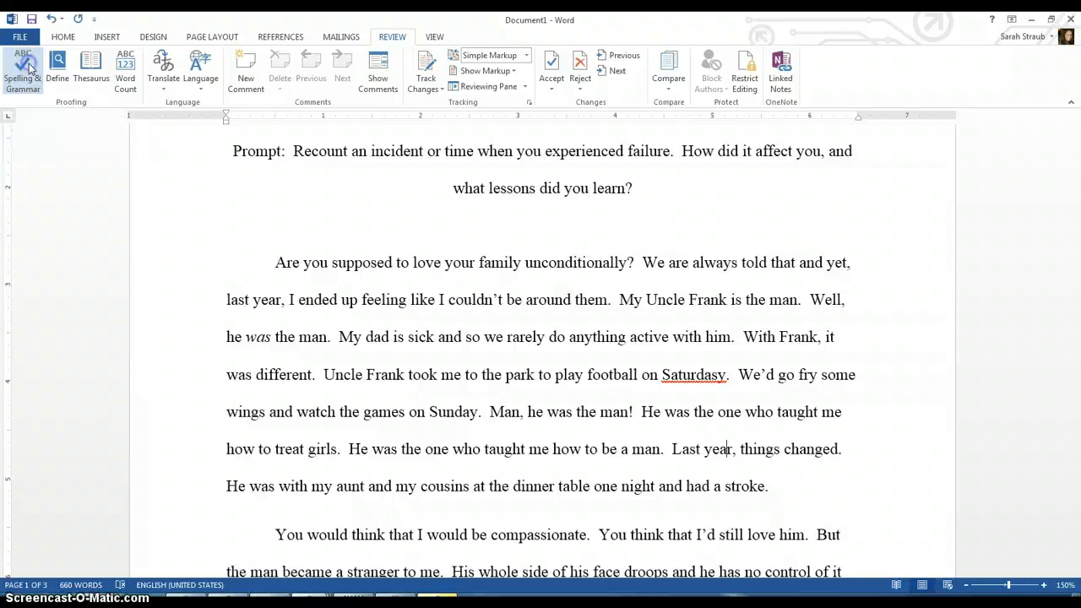
click(25, 66)
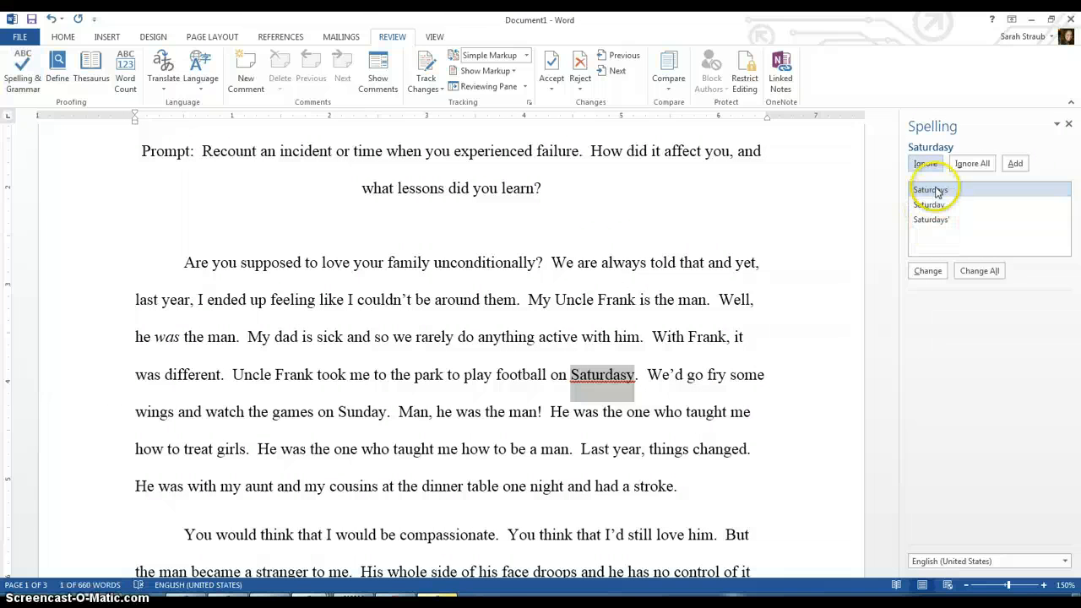
click(930, 271)
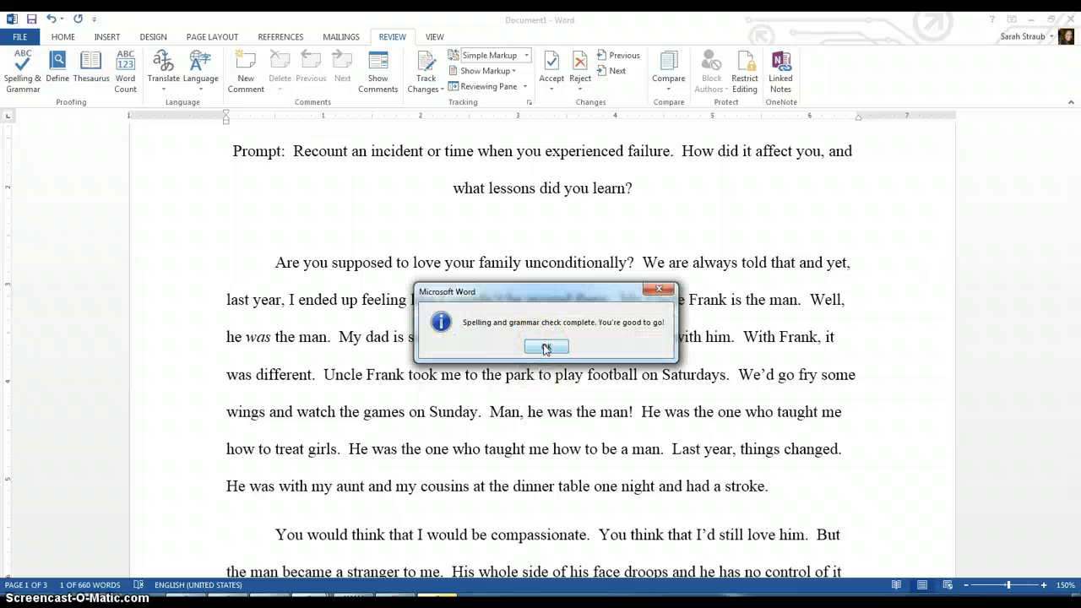
click(547, 347)
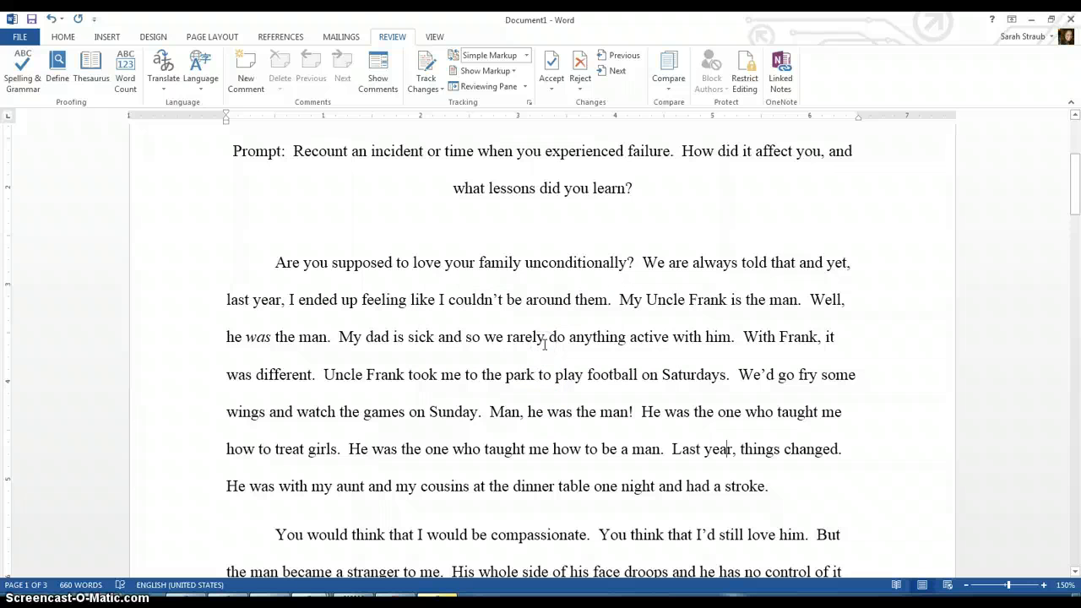
Step: Look up synonyms for "compassionate" in the Thesaurus and explore the entry for "empathetic"
click(492, 534)
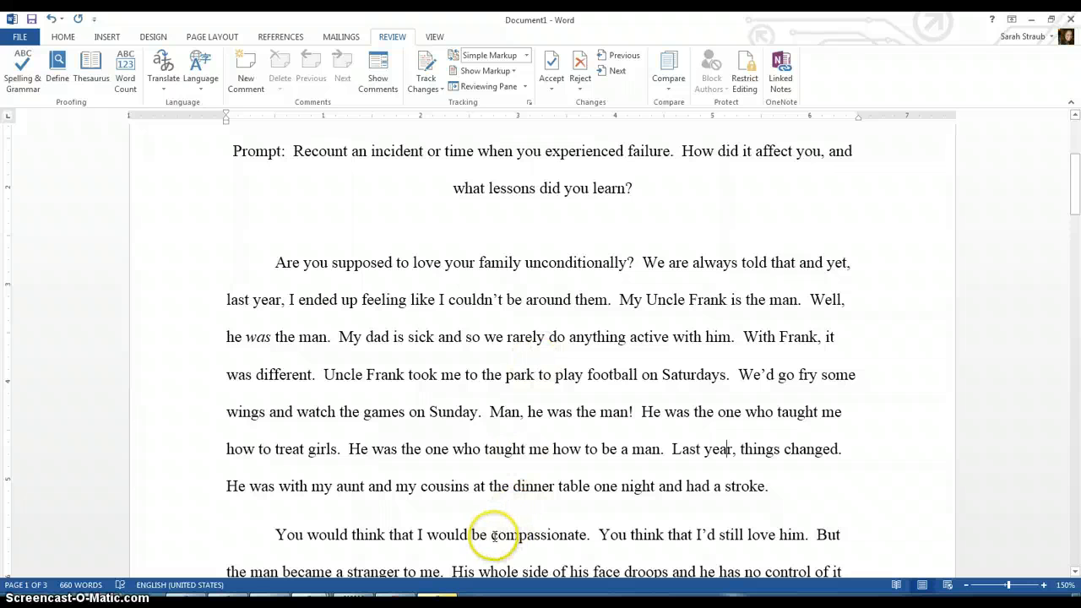
drag(492, 535, 588, 537)
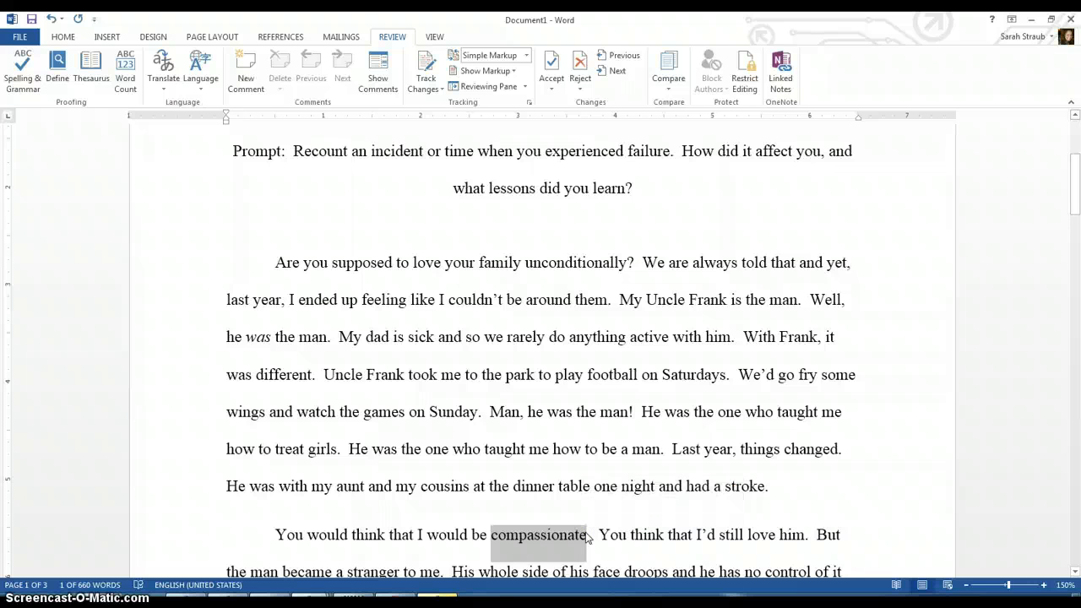
key(shift+F7)
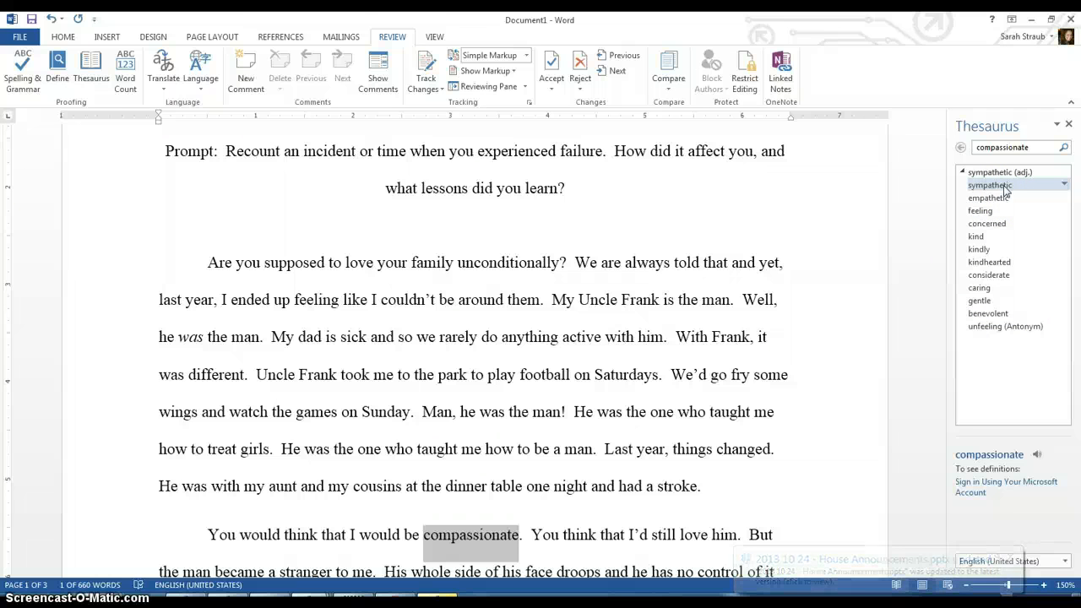
click(1006, 199)
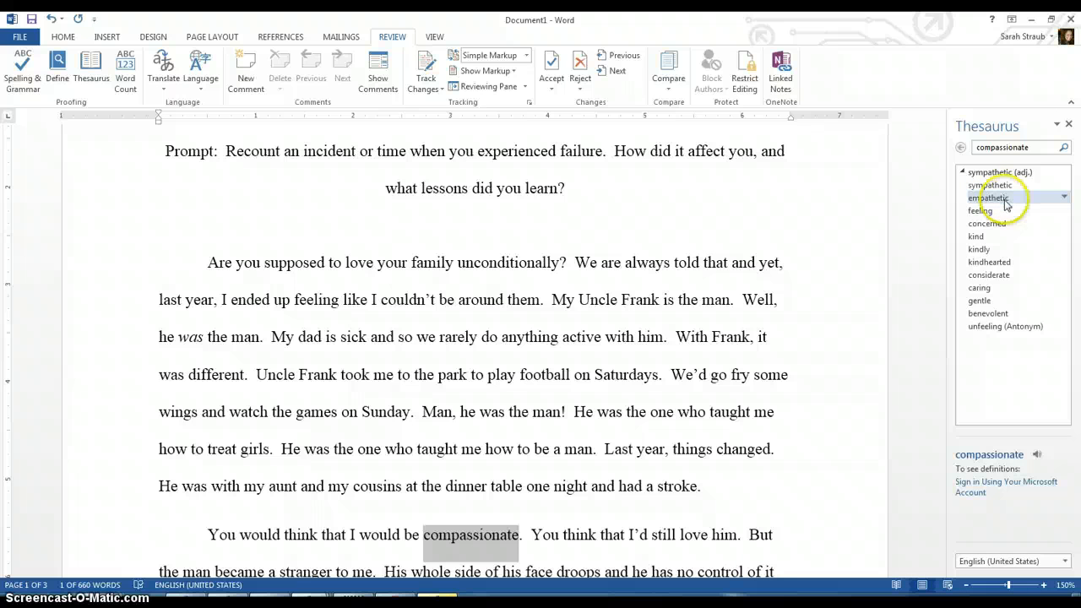
click(1006, 246)
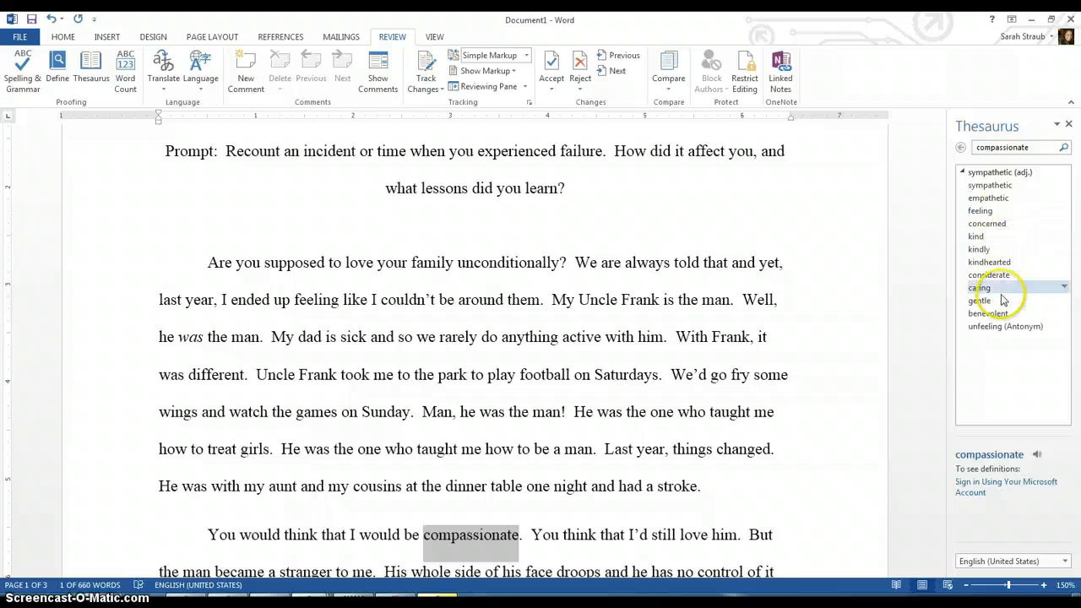
click(995, 200)
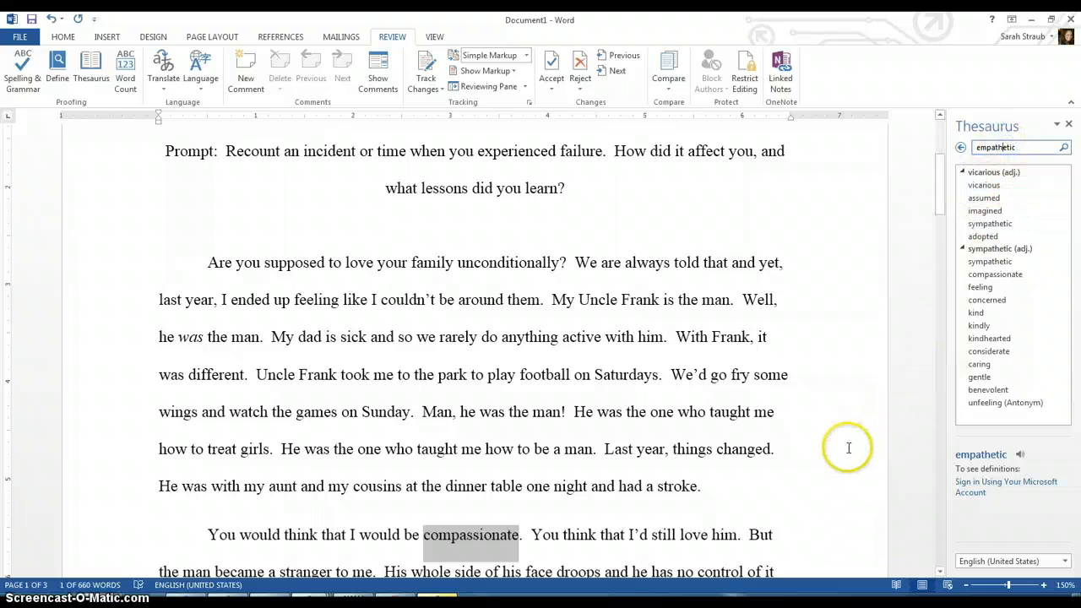
click(505, 521)
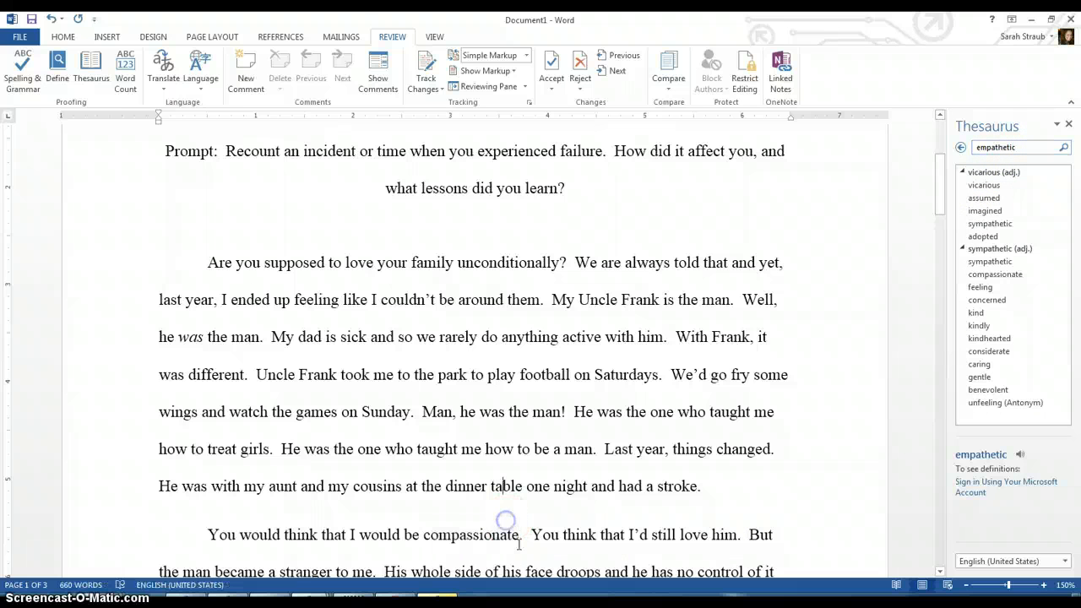
Step: Replace "compassionate" with "empathetic" in the second paragraph, correcting the misspelled typing with the spelling suggestion
drag(518, 538, 424, 531)
key(BackSpace)
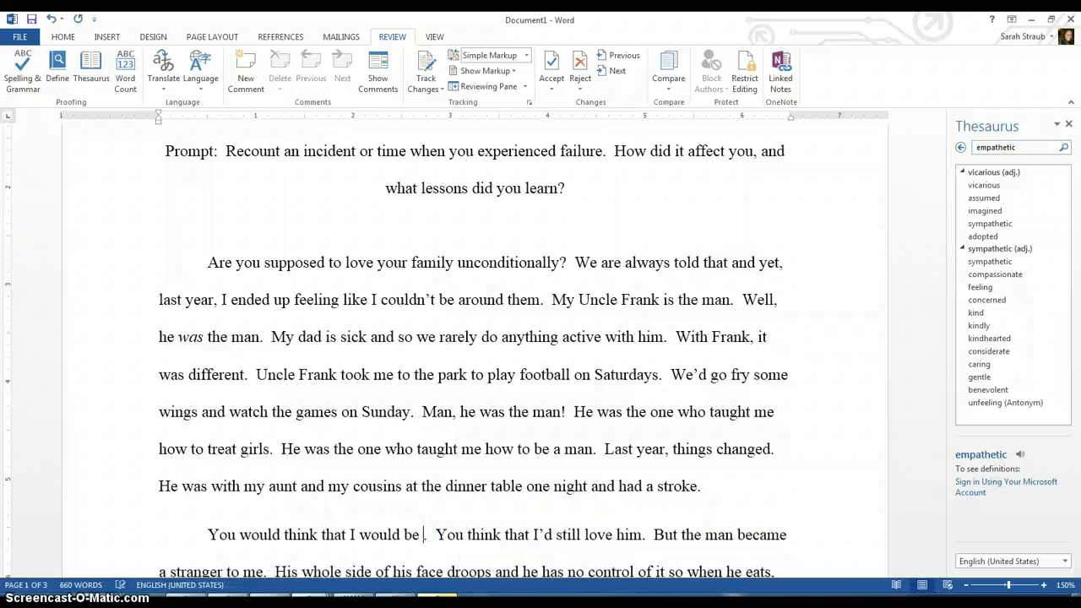
text(emphath)
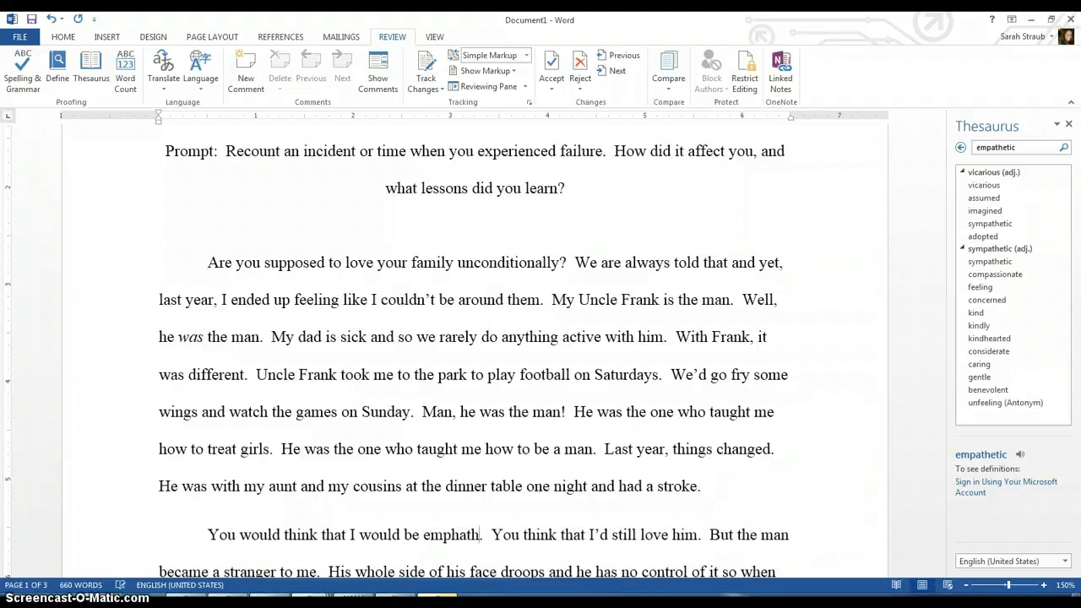
text(etic)
key(Down)
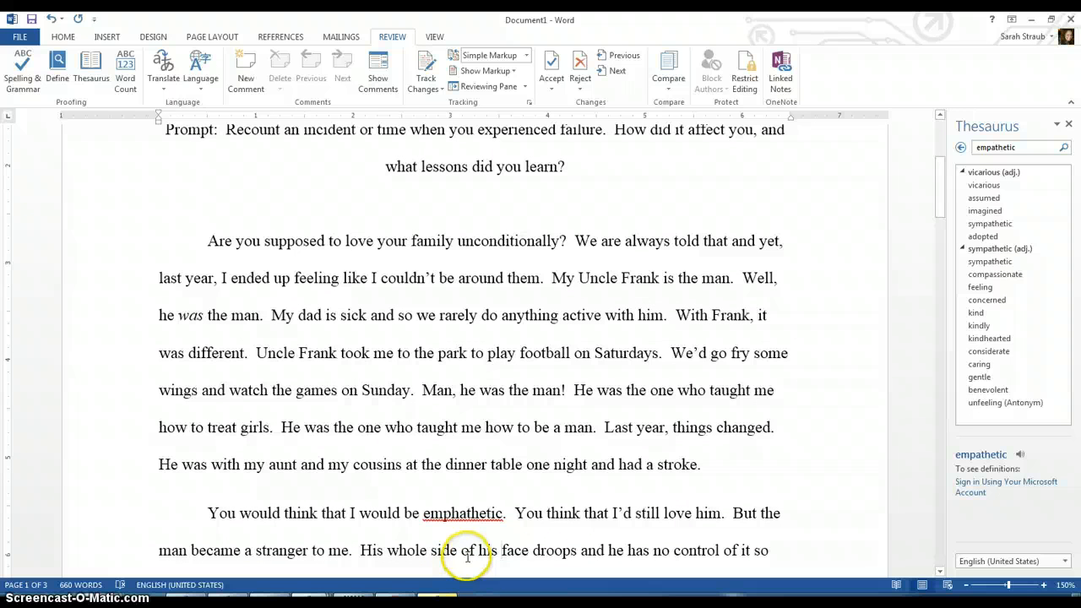
right_click(463, 512)
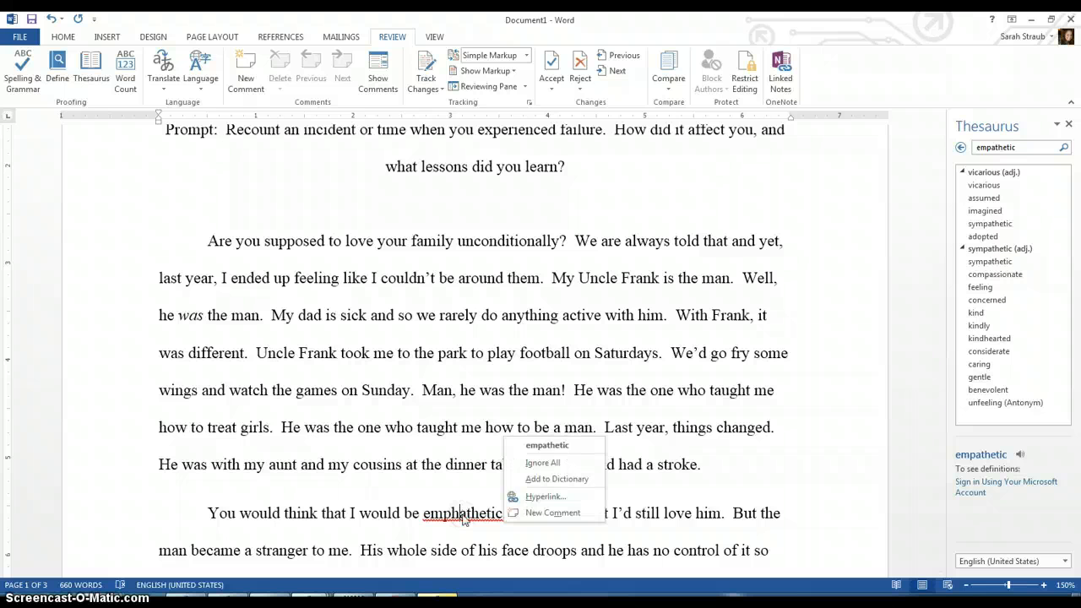
click(545, 445)
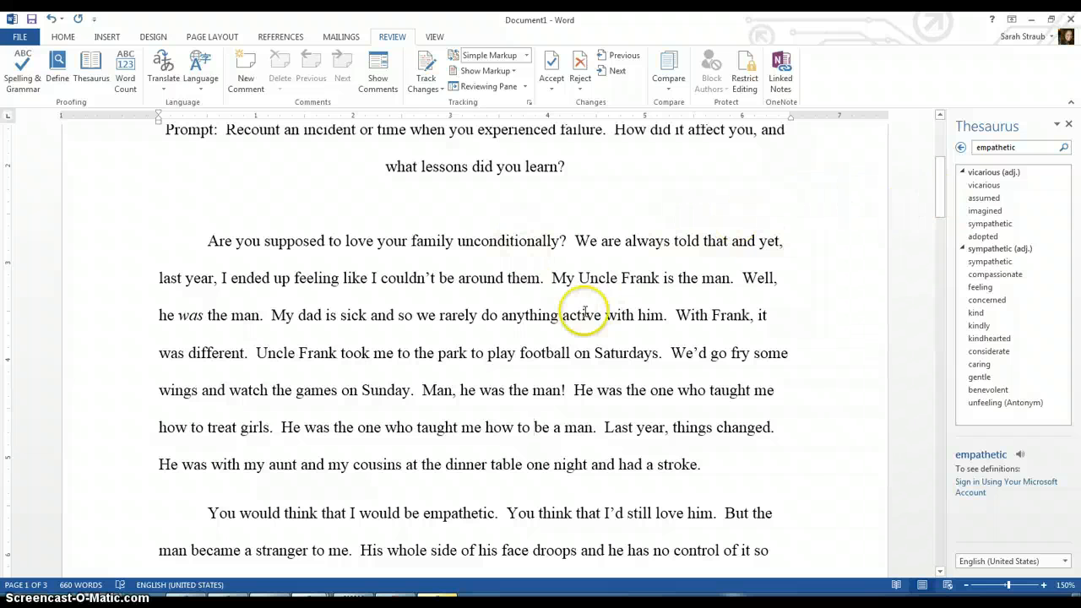
Step: Review the rubric table and the essay's final paragraph
drag(941, 176, 978, 444)
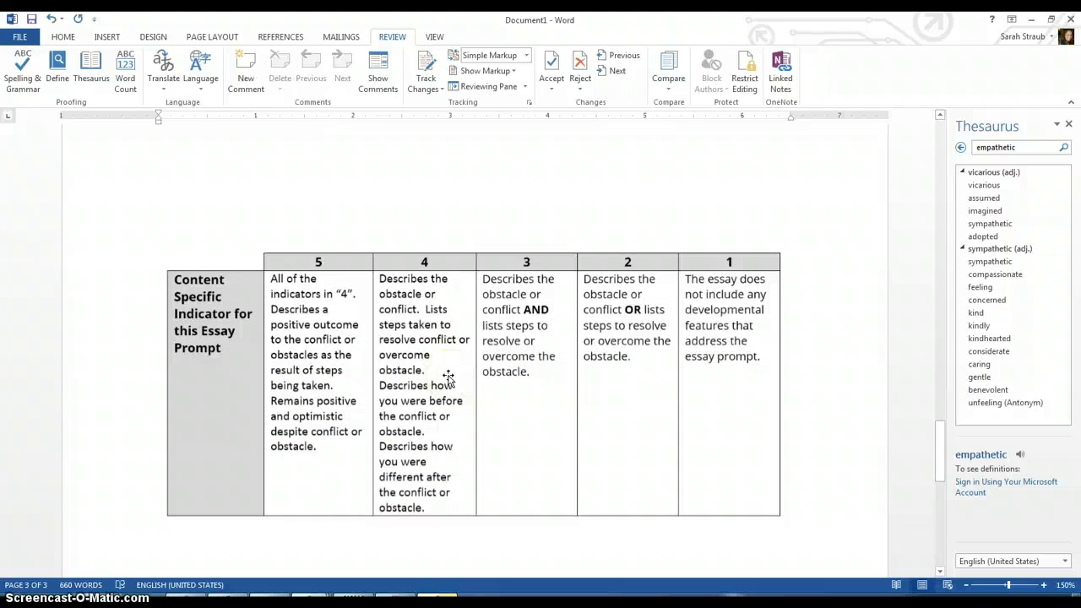
click(474, 362)
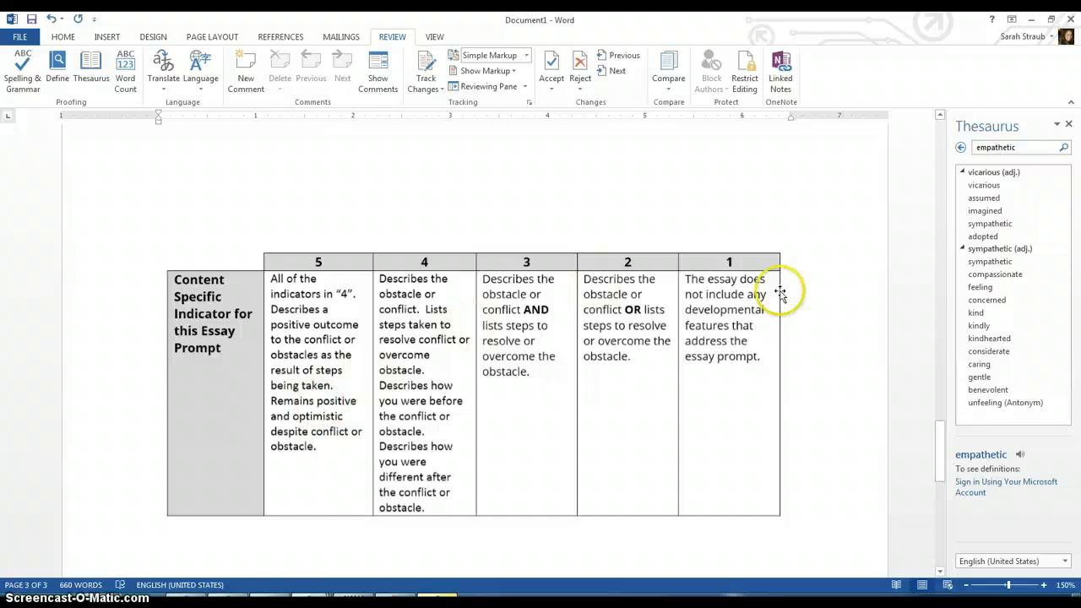
drag(940, 451, 936, 386)
click(603, 323)
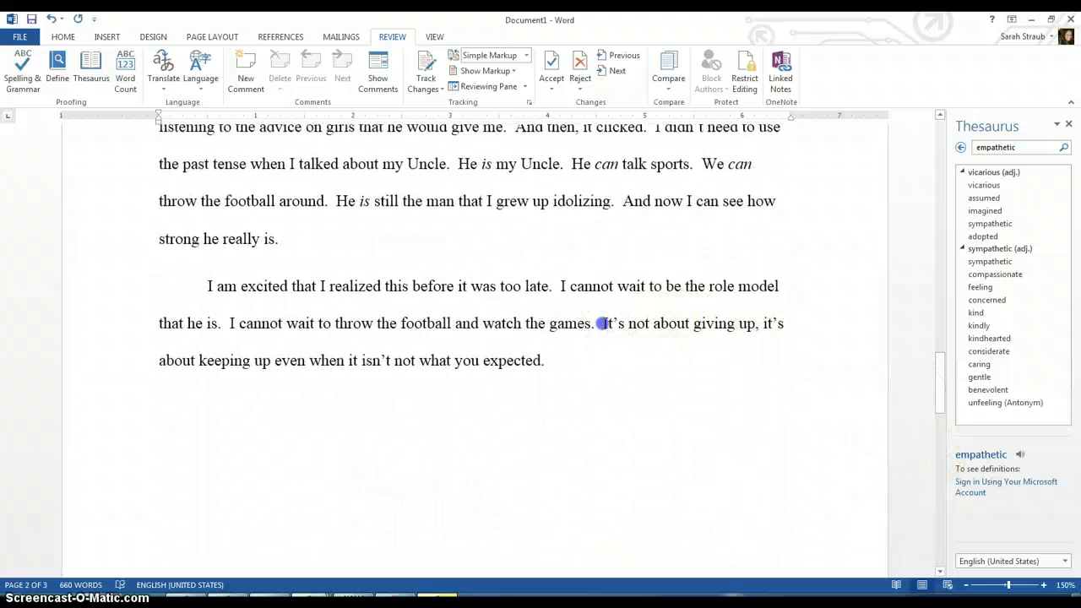
drag(602, 322, 613, 355)
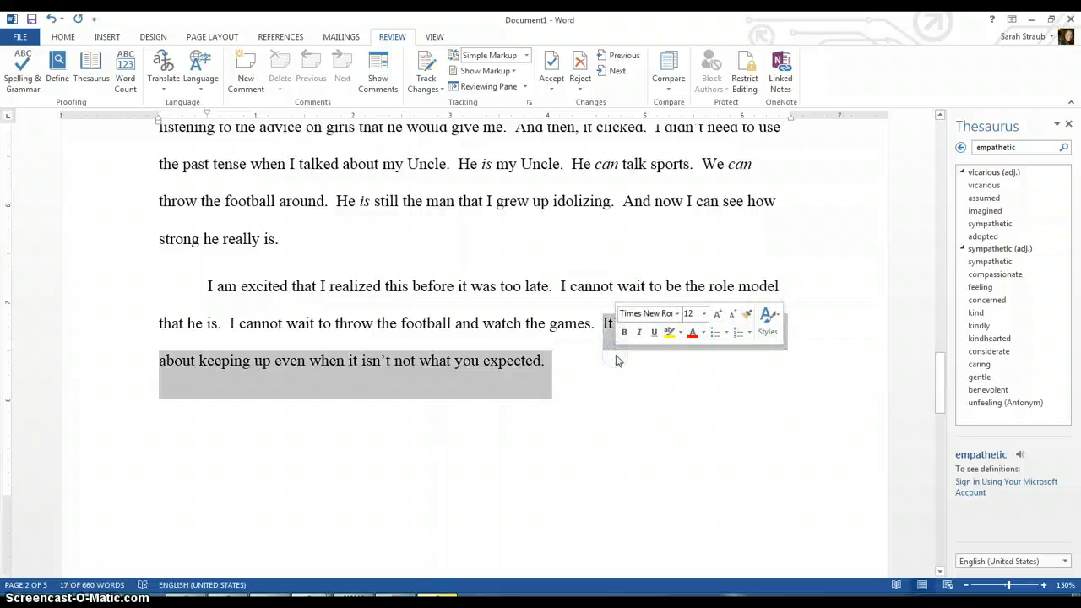
click(591, 383)
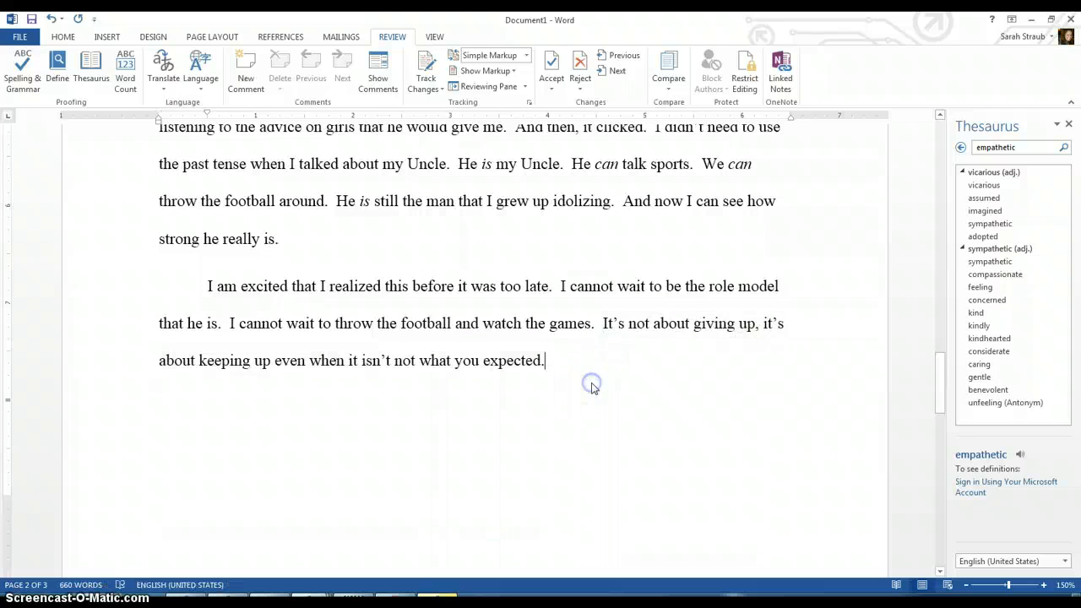
Step: Close the Thesaurus pane and return to the top of the document
click(1069, 124)
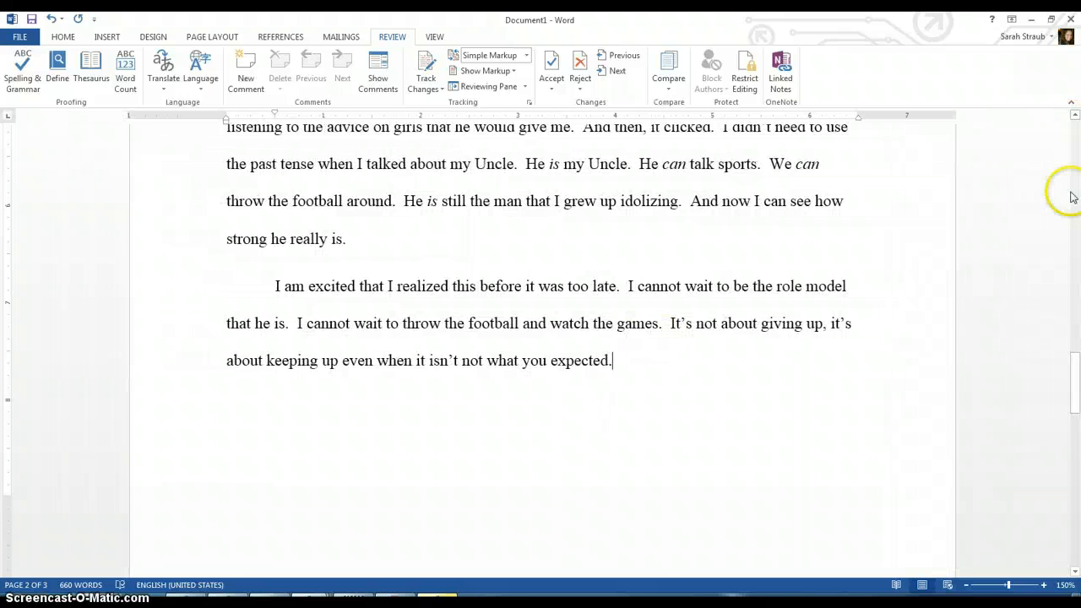
drag(1075, 365, 1075, 316)
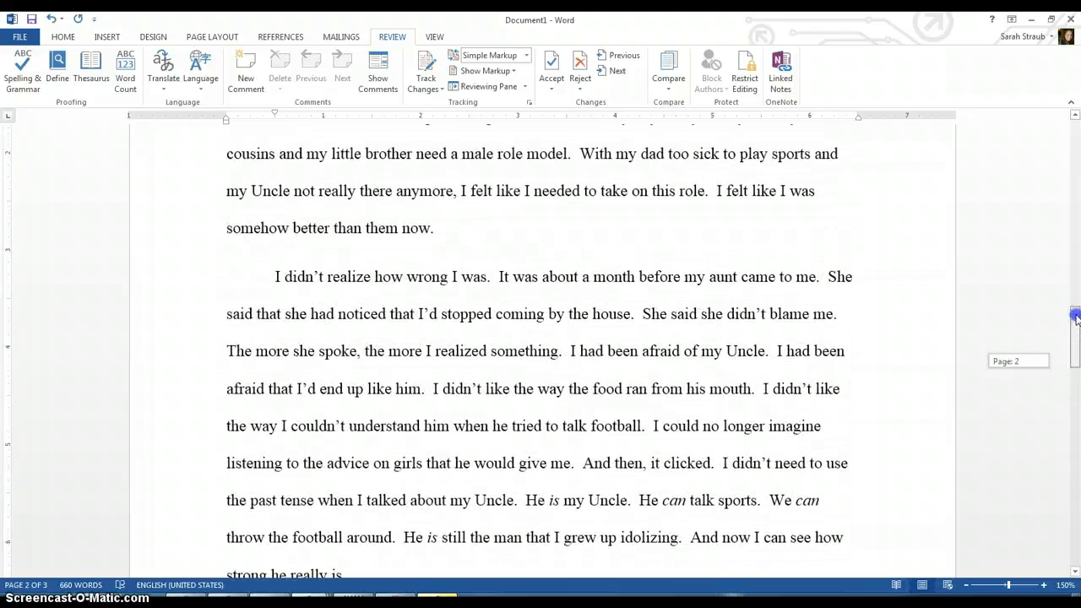
drag(1075, 316, 1076, 118)
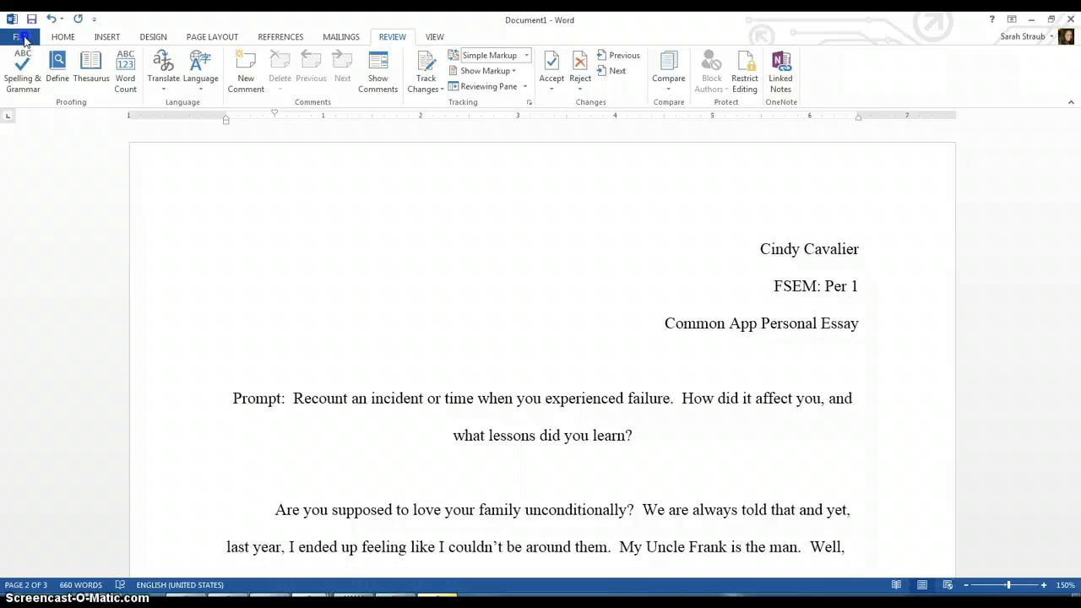
Step: Save the document to the Desktop as a Word document named with the student's last name, first name, then CAPPII.PersonalEssay.Per1
click(22, 37)
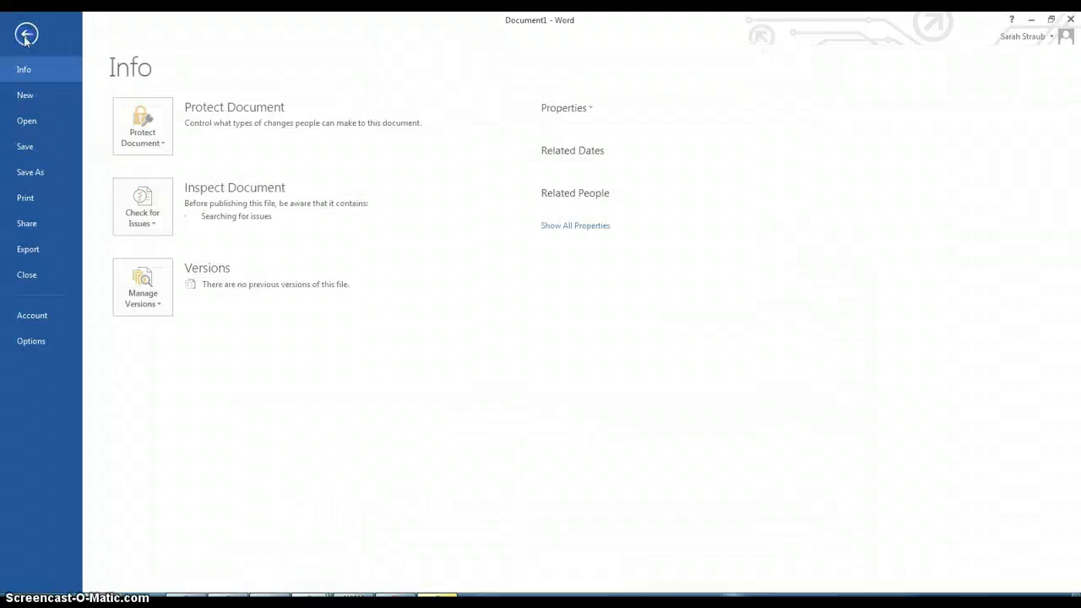
click(31, 174)
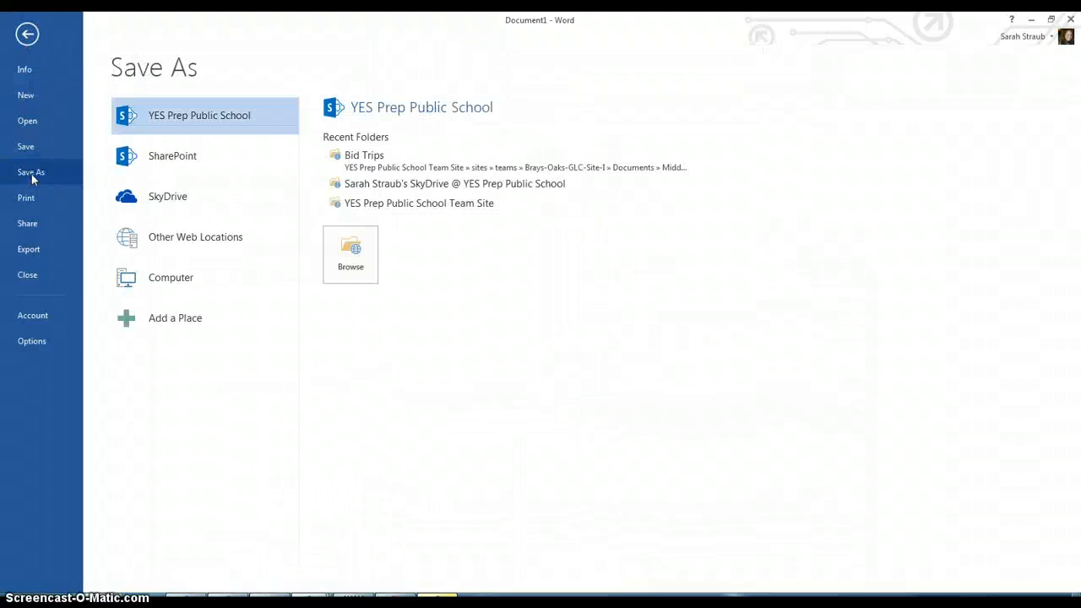
click(142, 278)
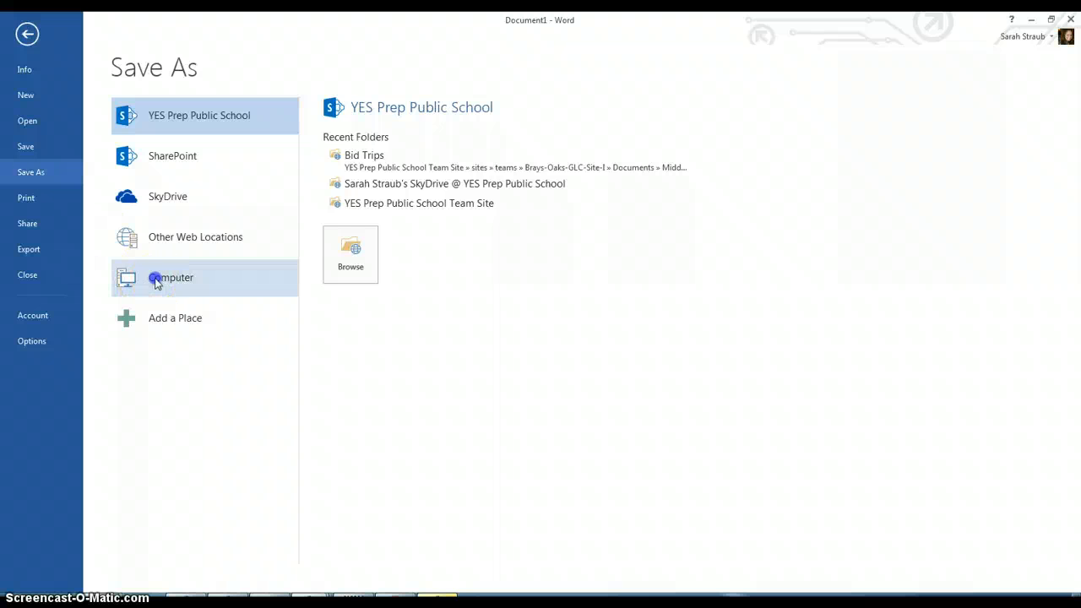
click(364, 186)
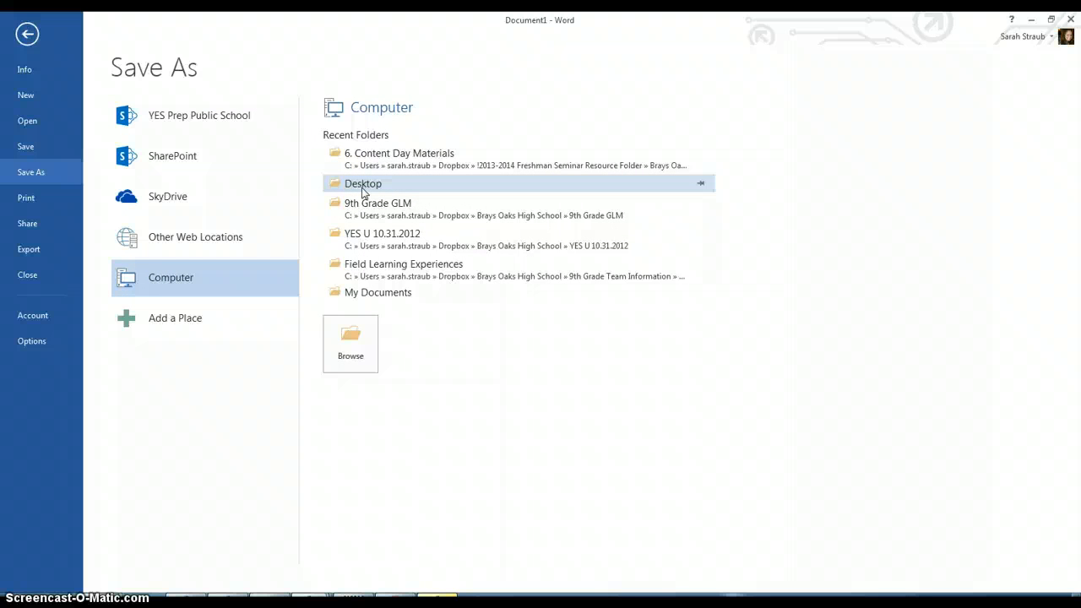
click(355, 336)
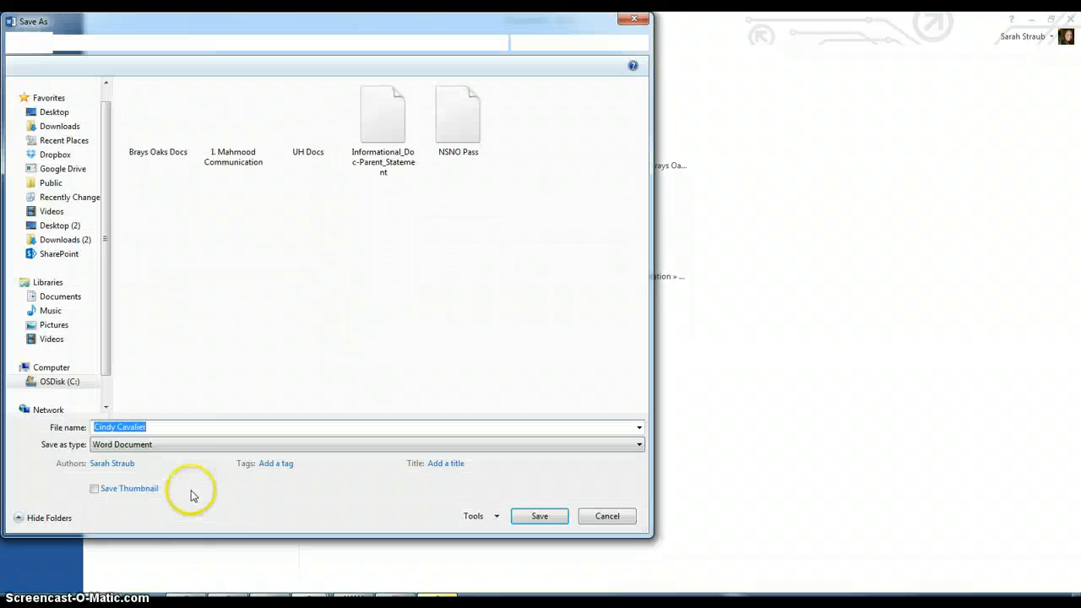
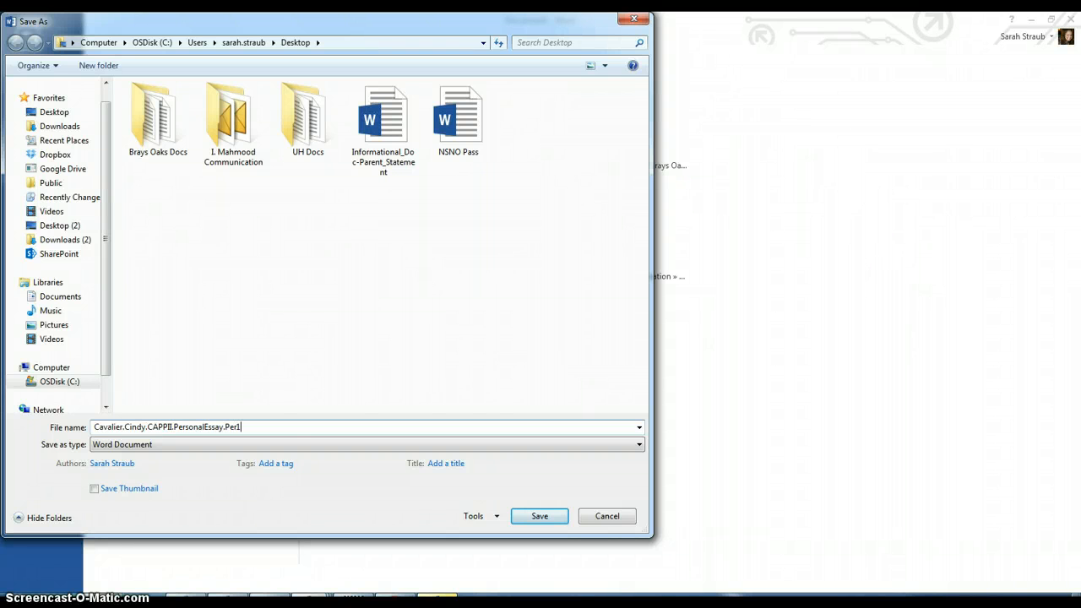
click(556, 518)
click(540, 516)
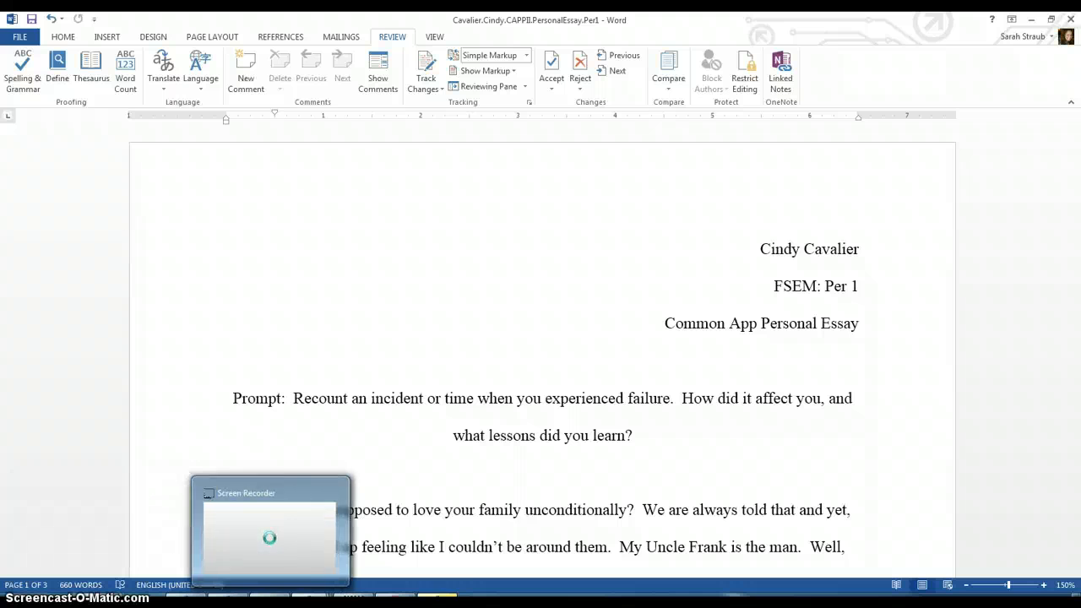
mouse_move(437, 599)
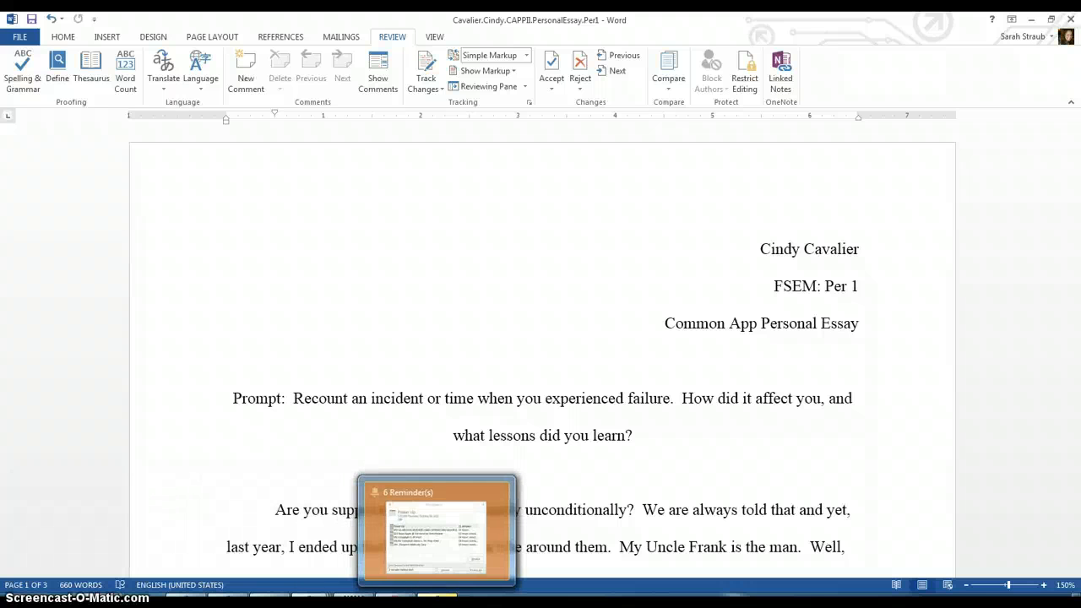
click(437, 600)
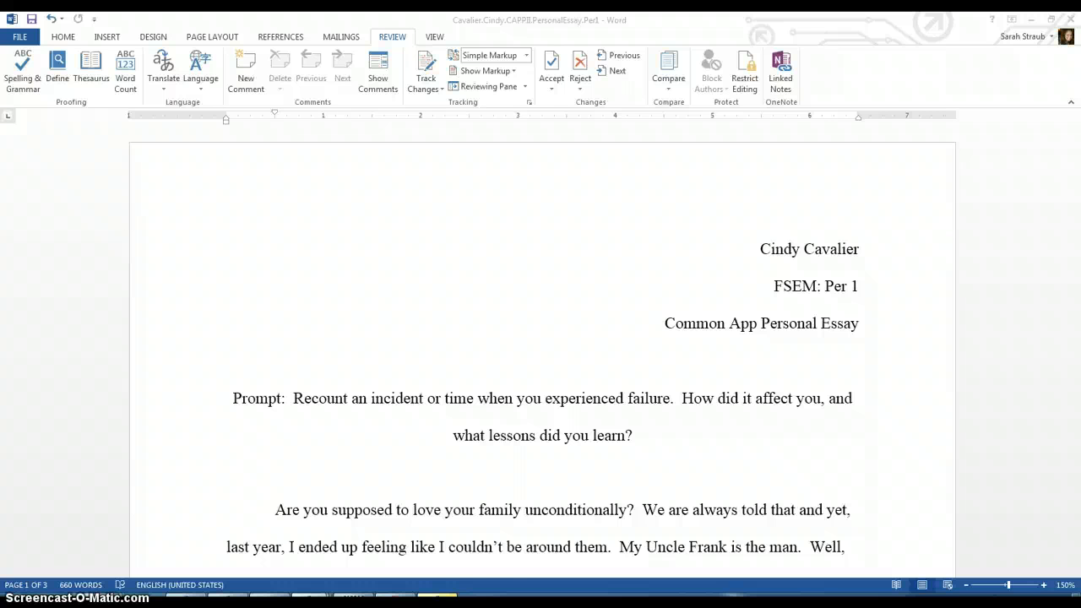
click(63, 595)
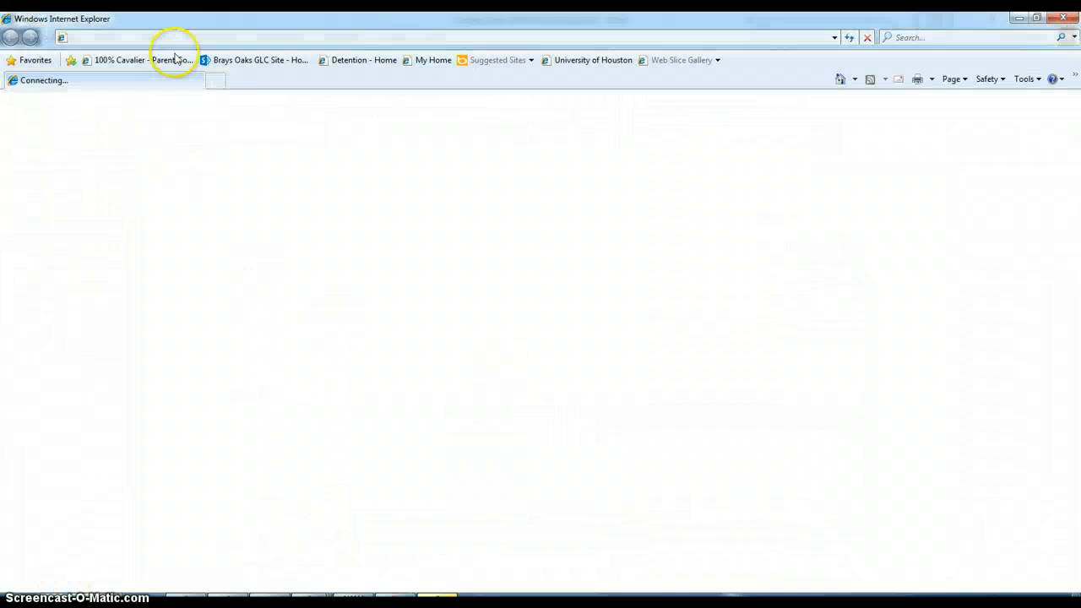
click(172, 37)
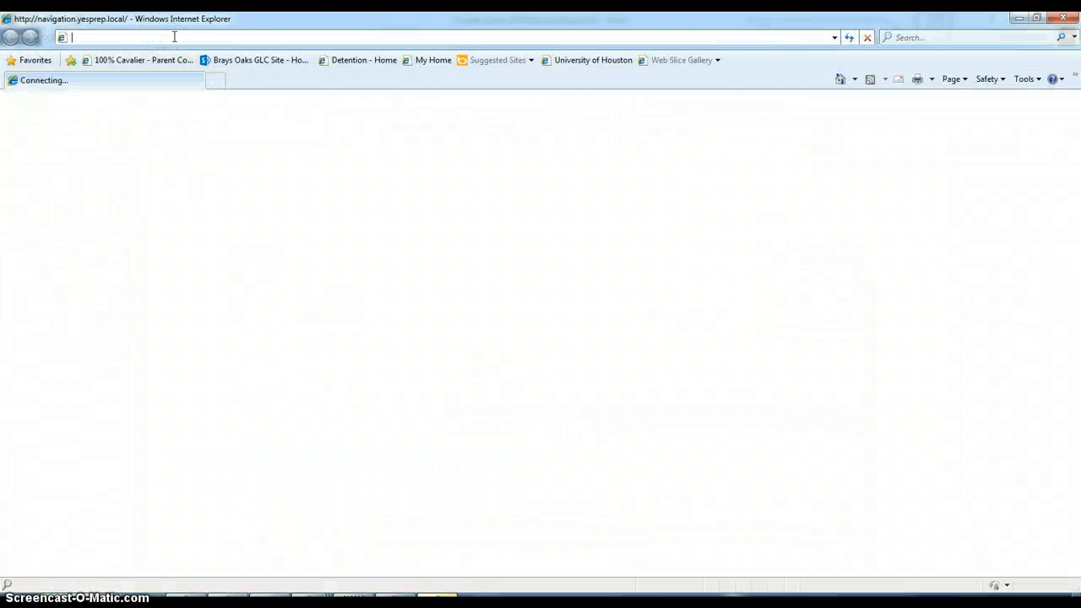
text(www.)
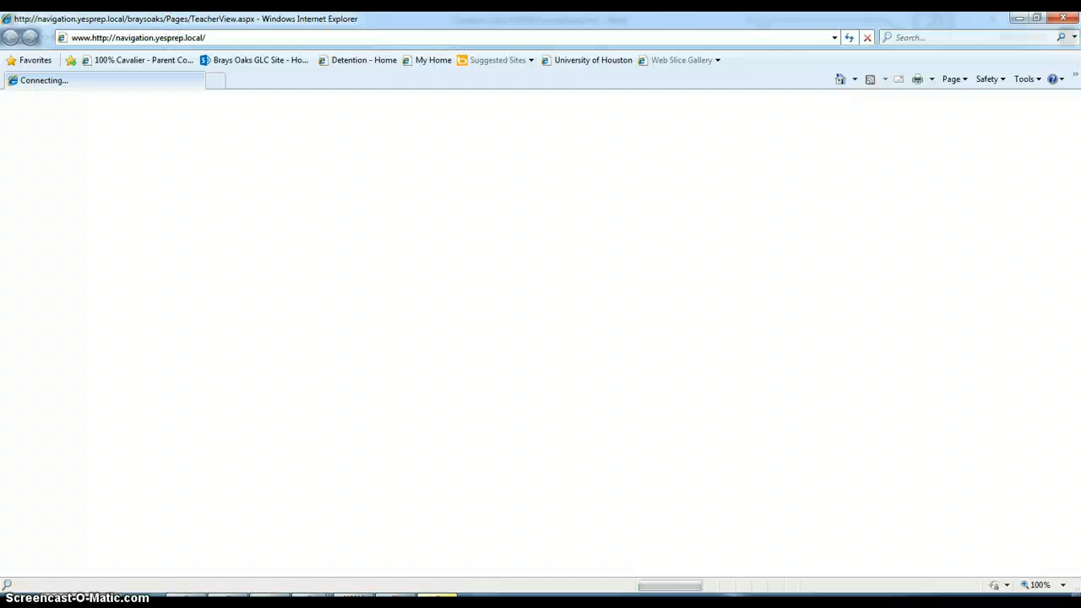
triple_click(169, 37)
text(www.gmail.com)
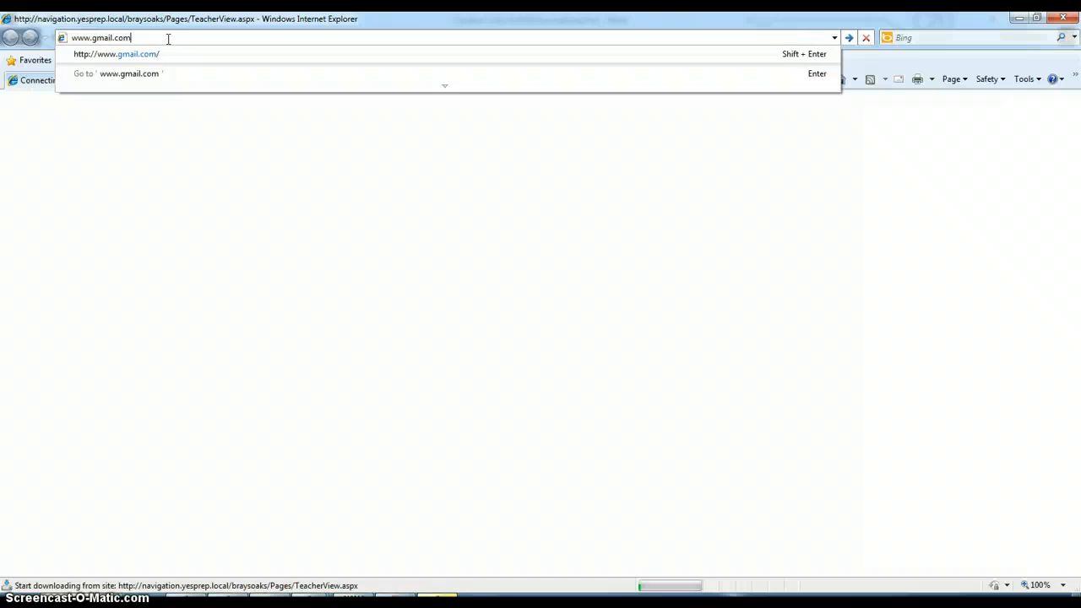
key(Return)
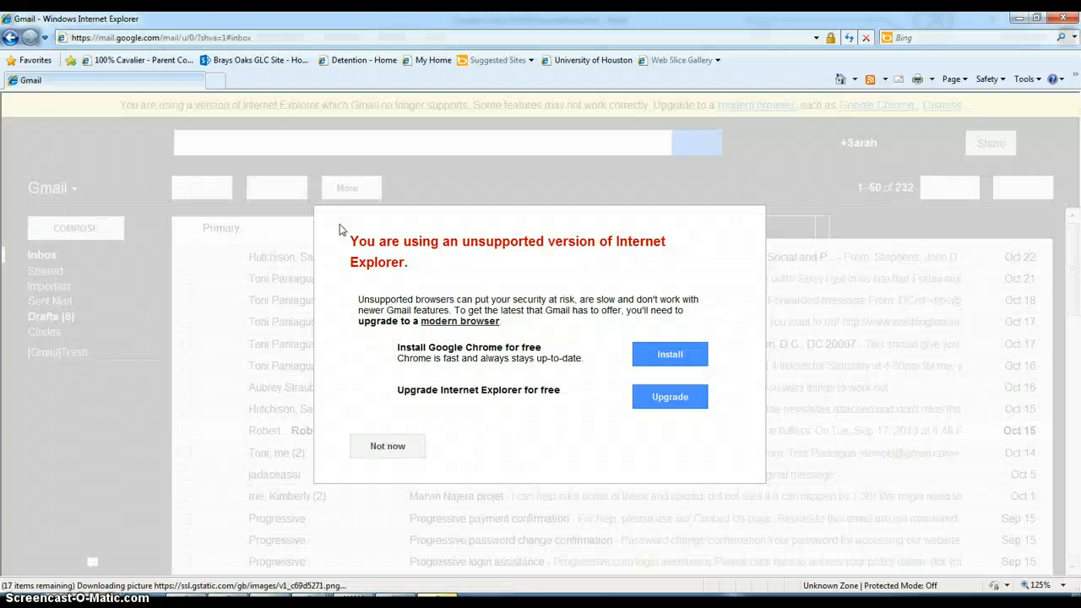
Step: Dismiss the browser warning and compose a new message addressed to the teacher's school e-mail address
click(386, 446)
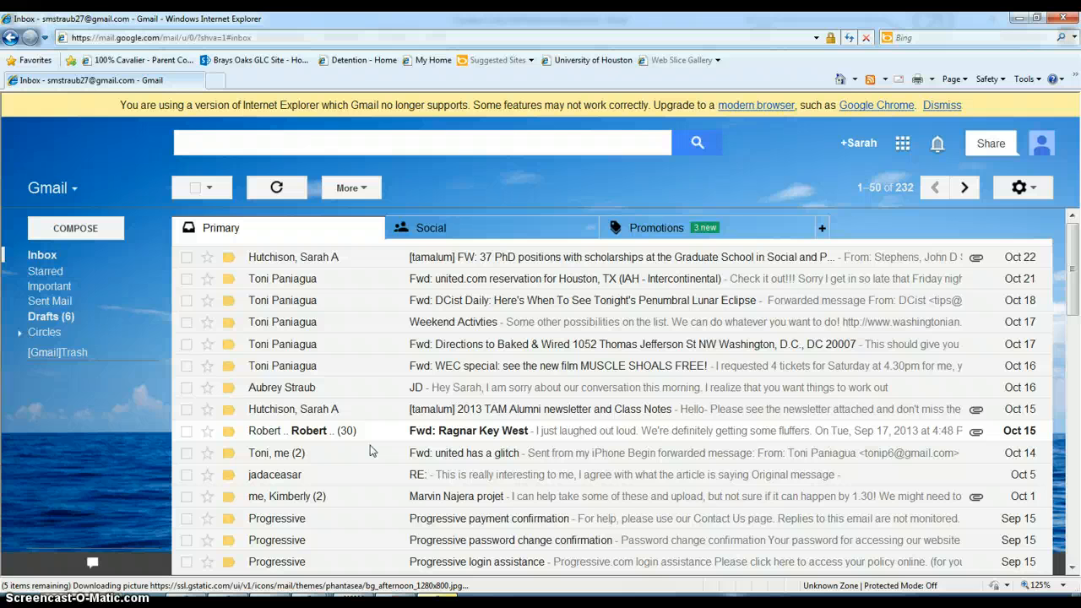
click(81, 231)
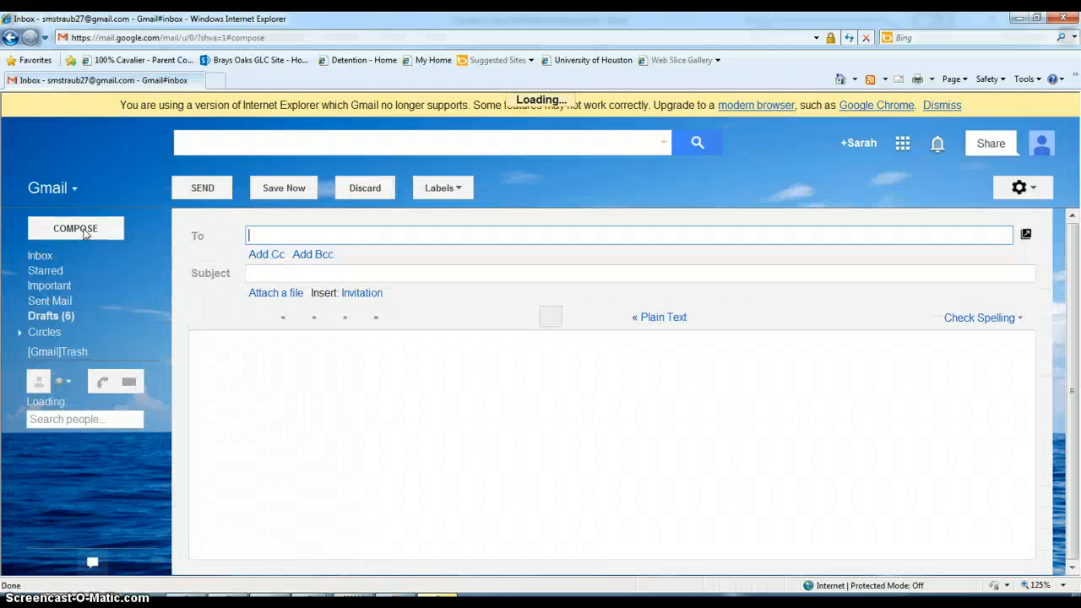
click(526, 335)
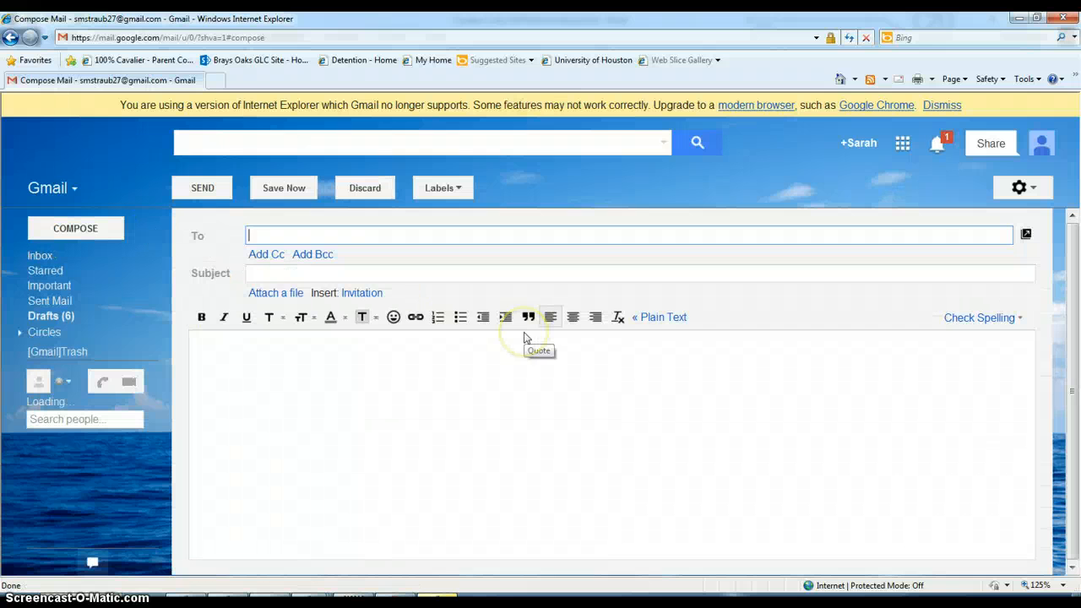
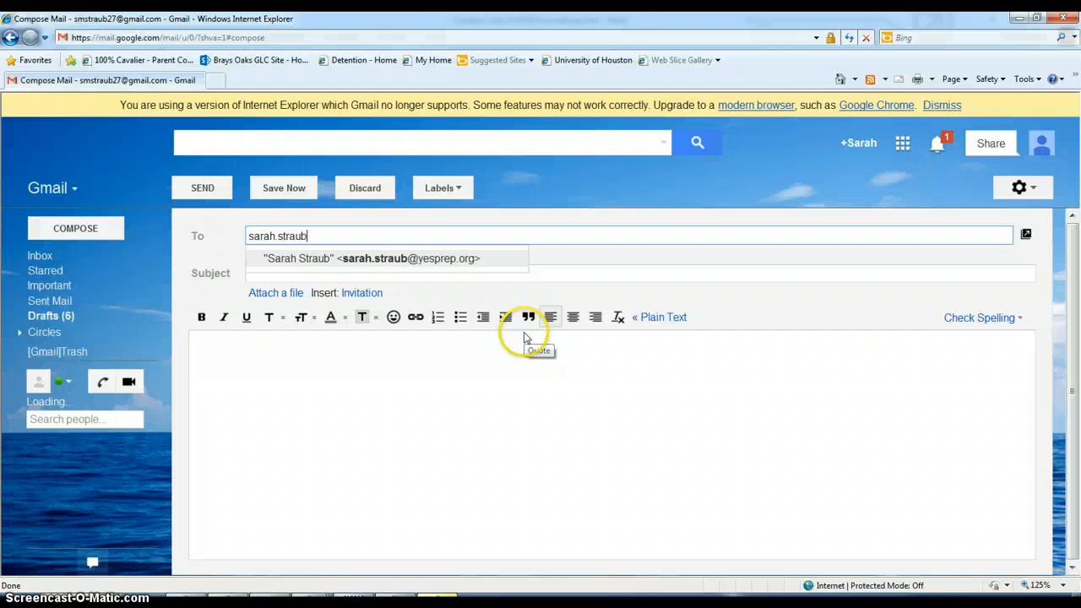
key(Return)
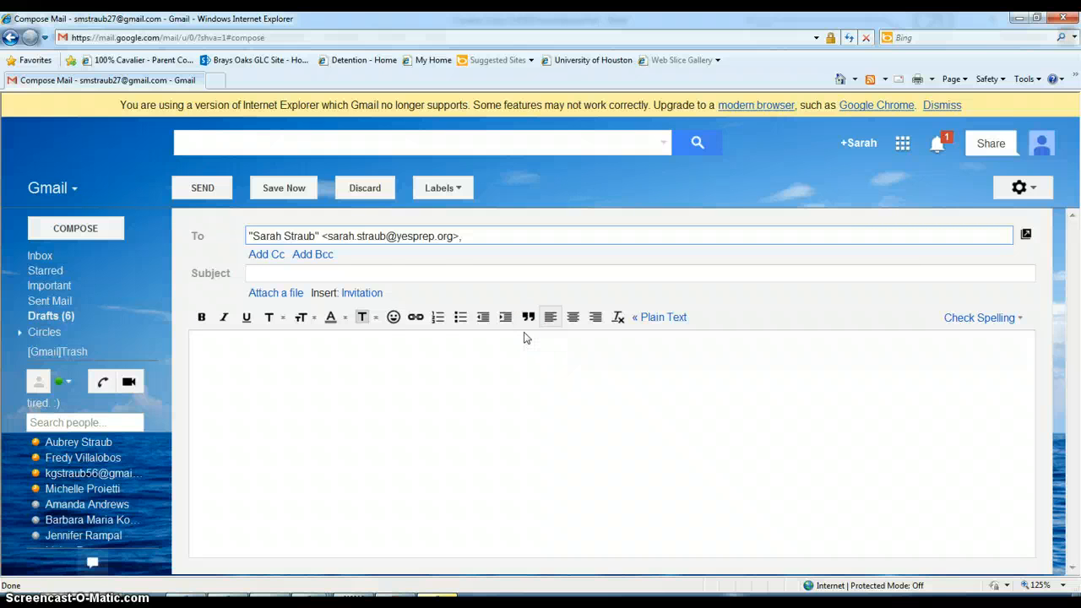
Step: Enter the subject as the student's last name.first name followed by " - Personal Essay - Per 1"
click(417, 274)
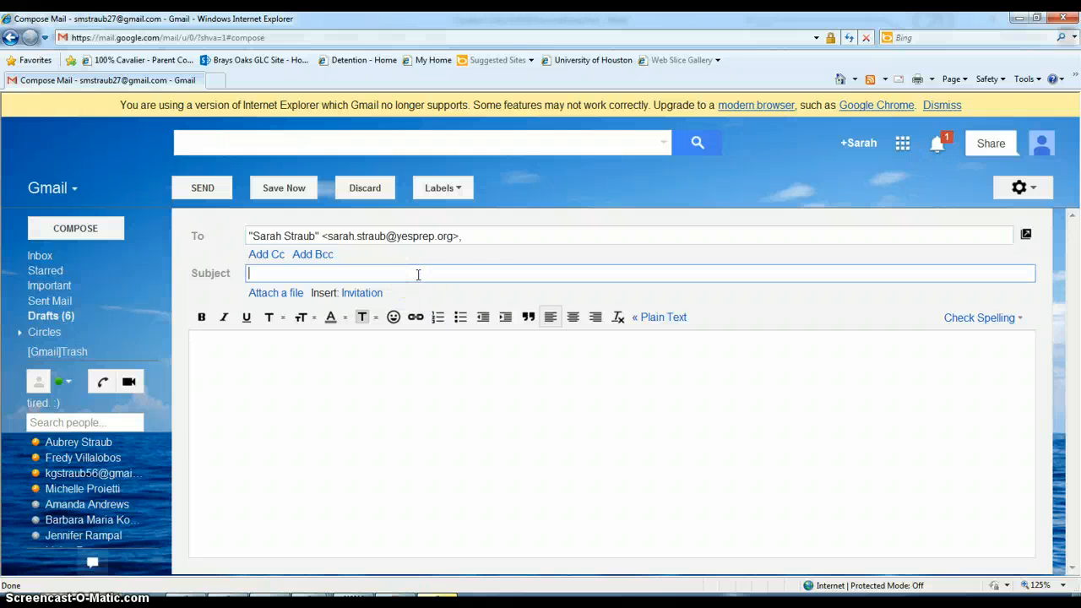
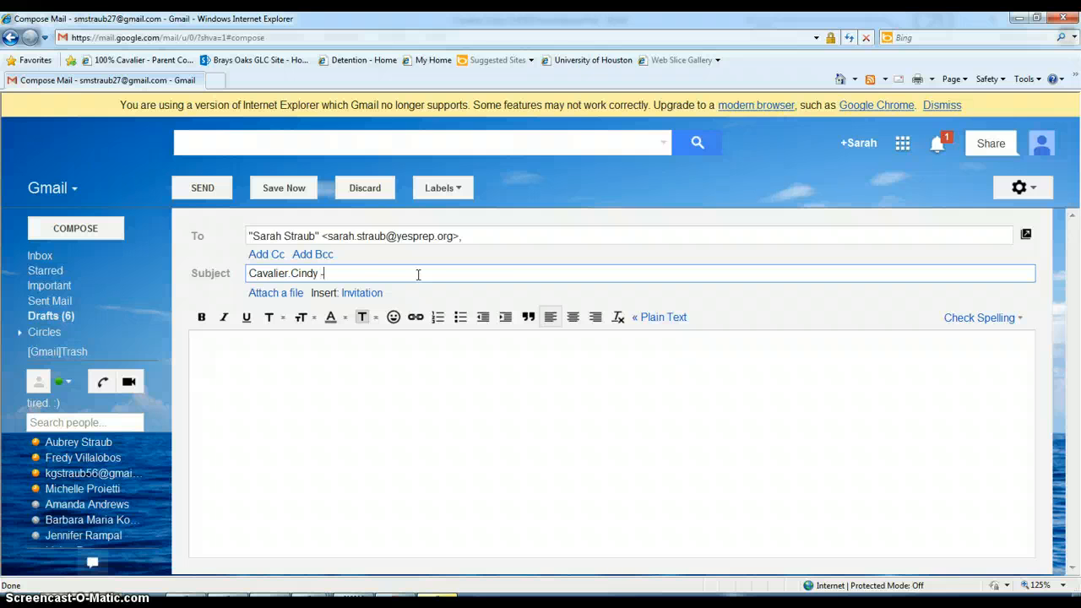
text(Personal Essay - Per 1)
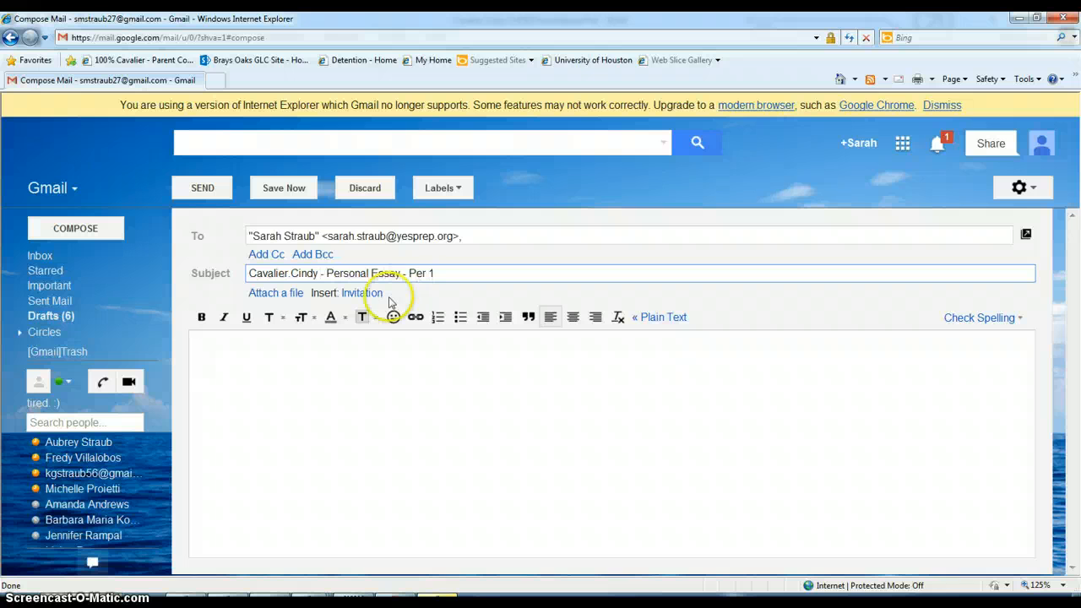
Step: Start the message body with a greeting to the teacher and the line "Attached is my personal essay."
click(310, 361)
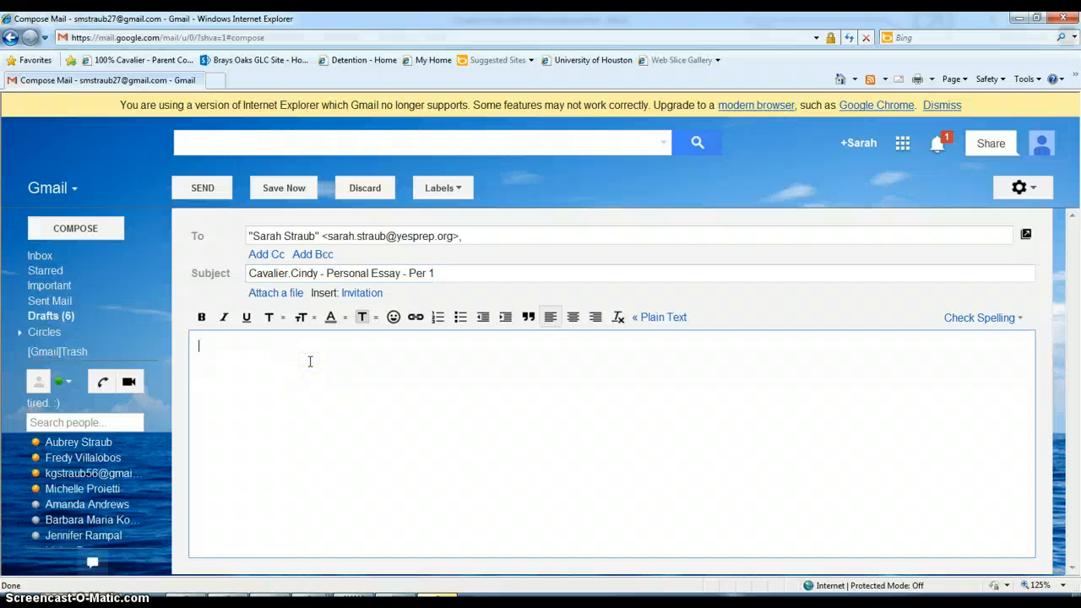
text(Hi Ms. Straub)
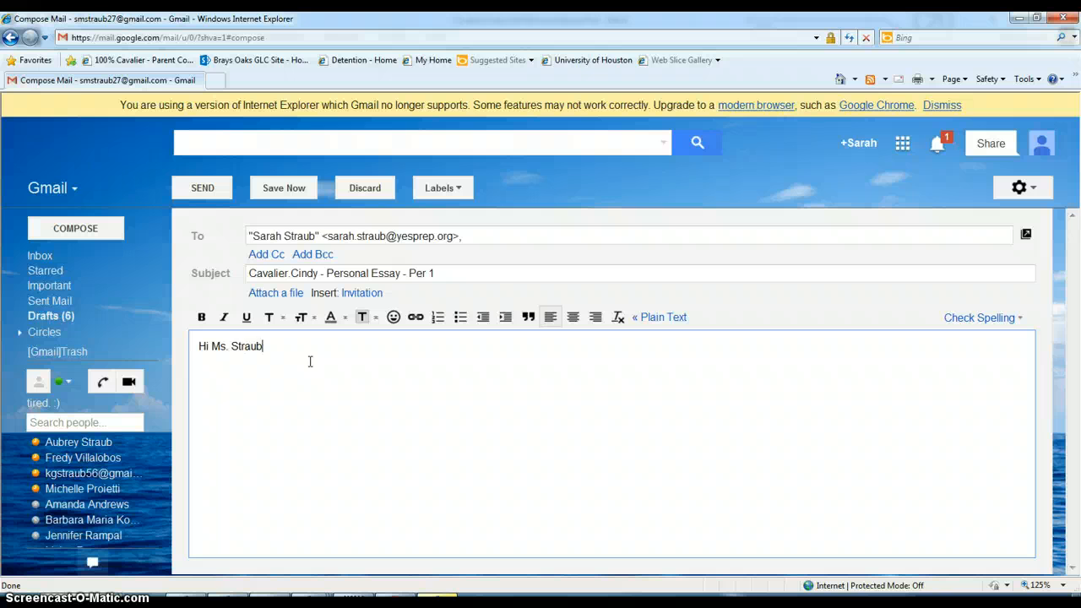
text(,)
key(Return)
text(Here)
key(BackSpace)
key(BackSpace)
key(BackSpace)
key(BackSpace)
key(BackSpace)
text(Attacje)
key(BackSpace)
key(BackSpace)
text(hed ismy)
key(BackSpace)
key(BackSpace)
text(my personal essay.)
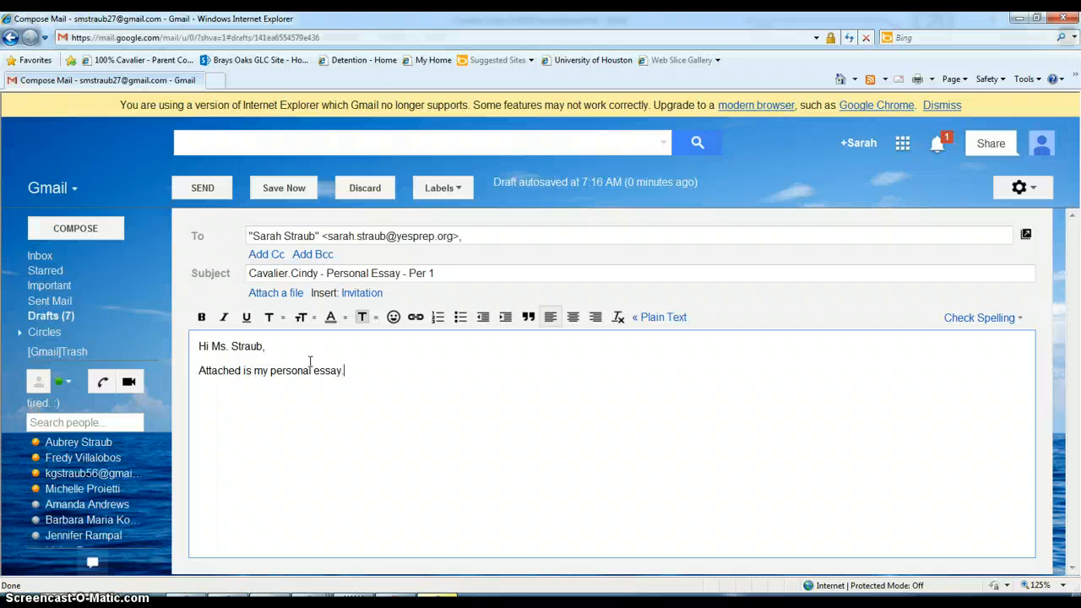
text(  I hope you enjoy.)
Step: Add "I hope you enjoy." and close the message with "Thank you," and the student's first name
key(Return)
key(Return)
text(Thank you,)
key(Return)
key(Return)
text(Ci)
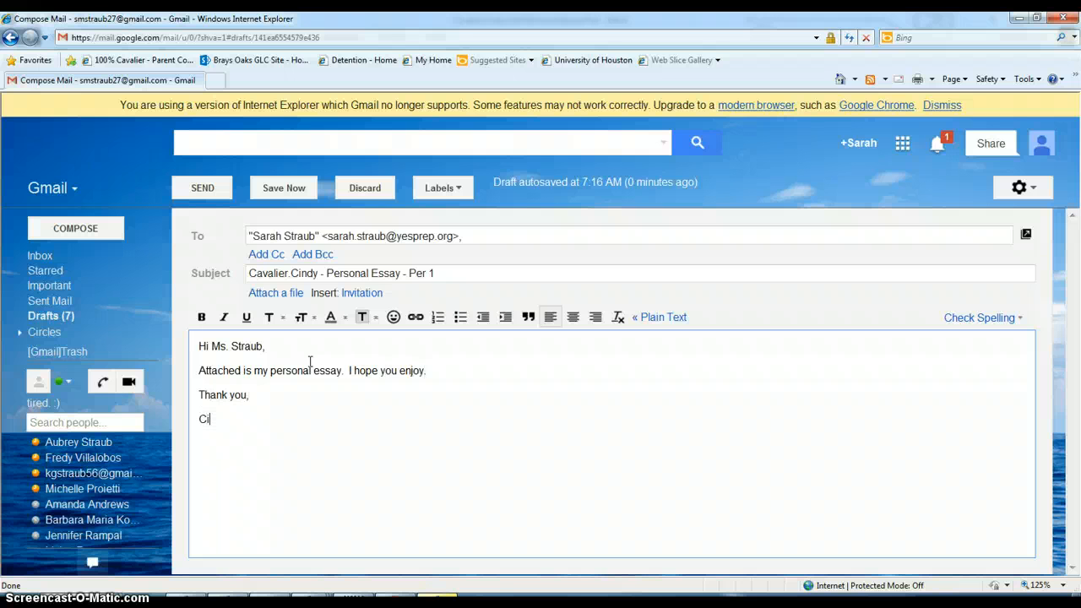
text(ndy)
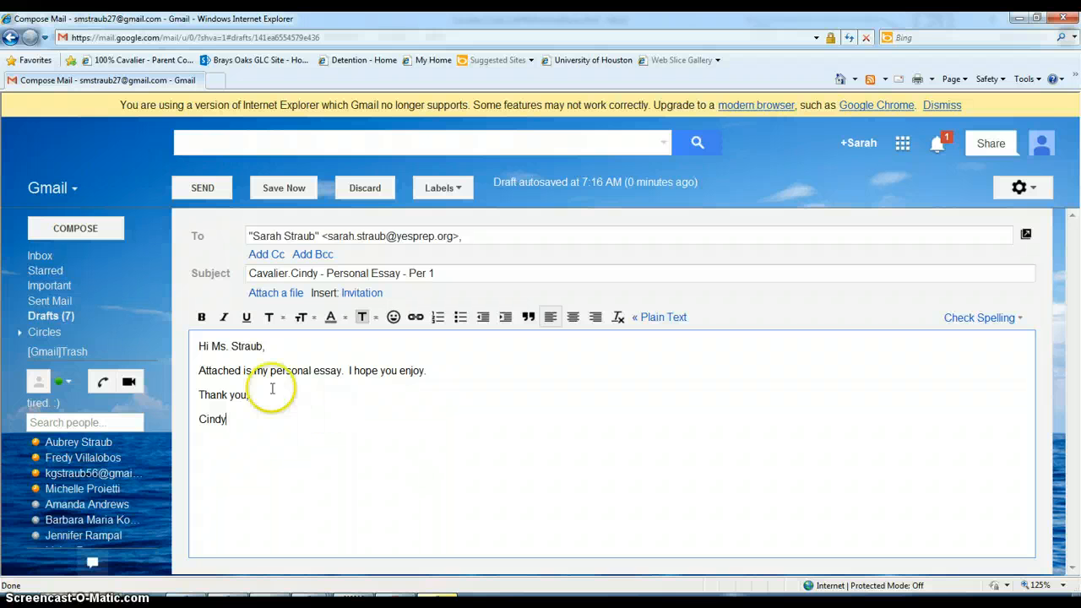
Step: Attach the saved personal essay Word document from the Desktop and send the message
click(275, 296)
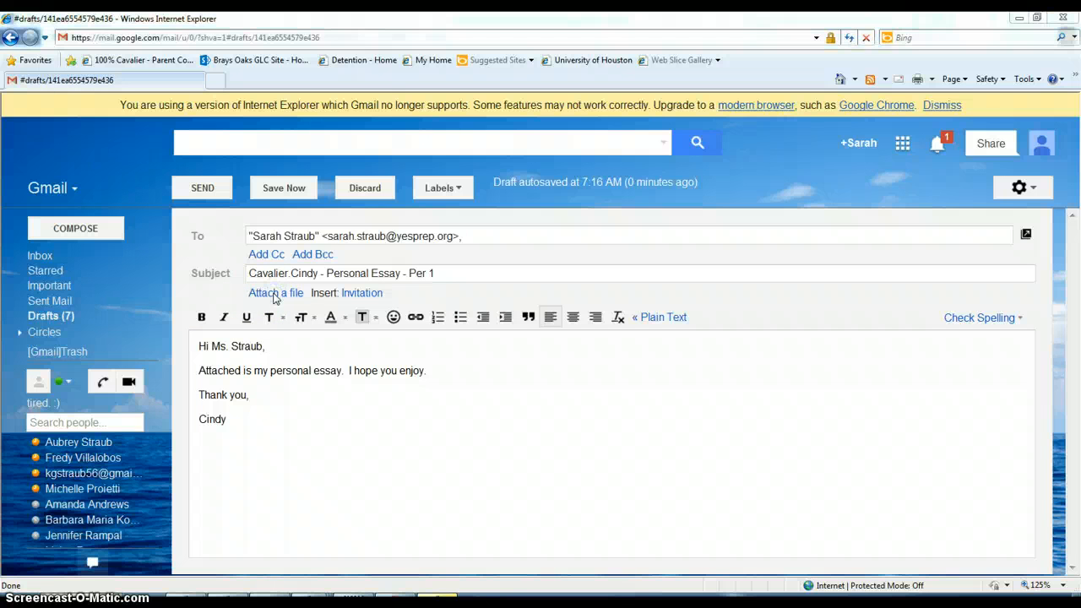
click(275, 296)
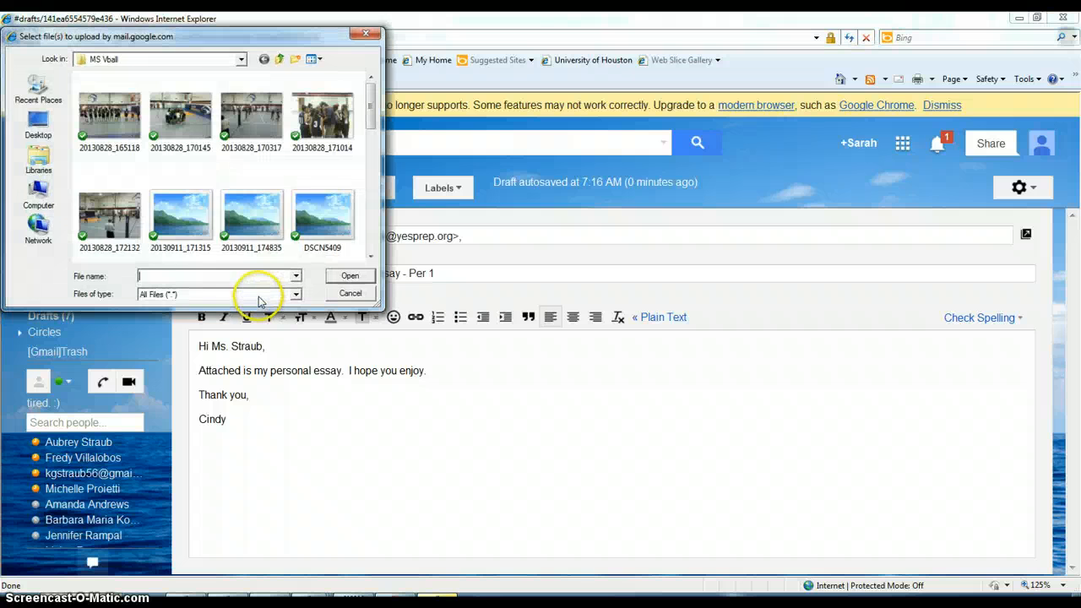
click(35, 127)
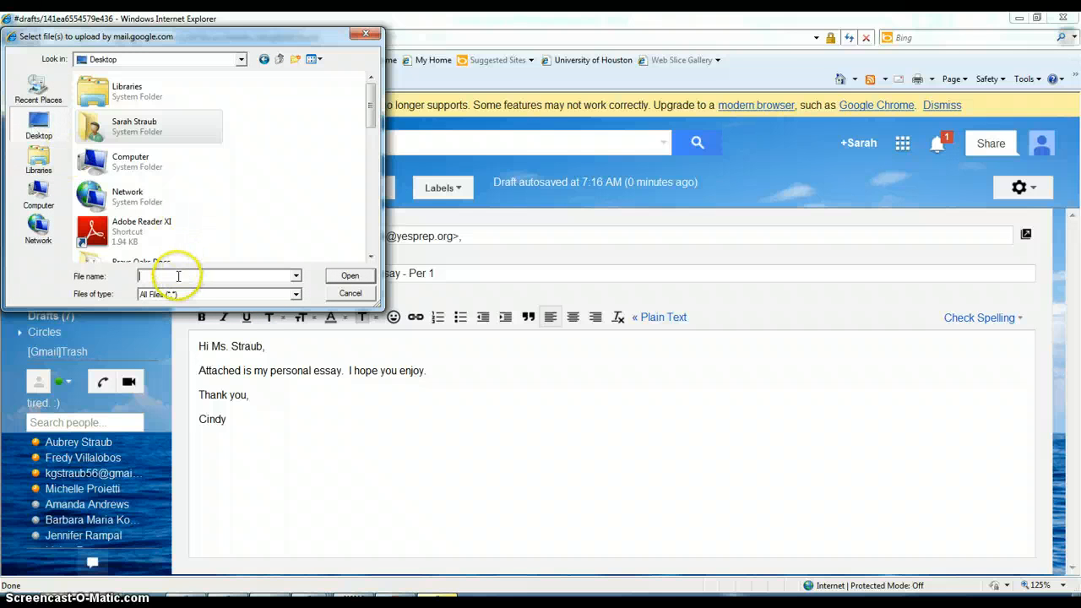
drag(371, 118, 376, 199)
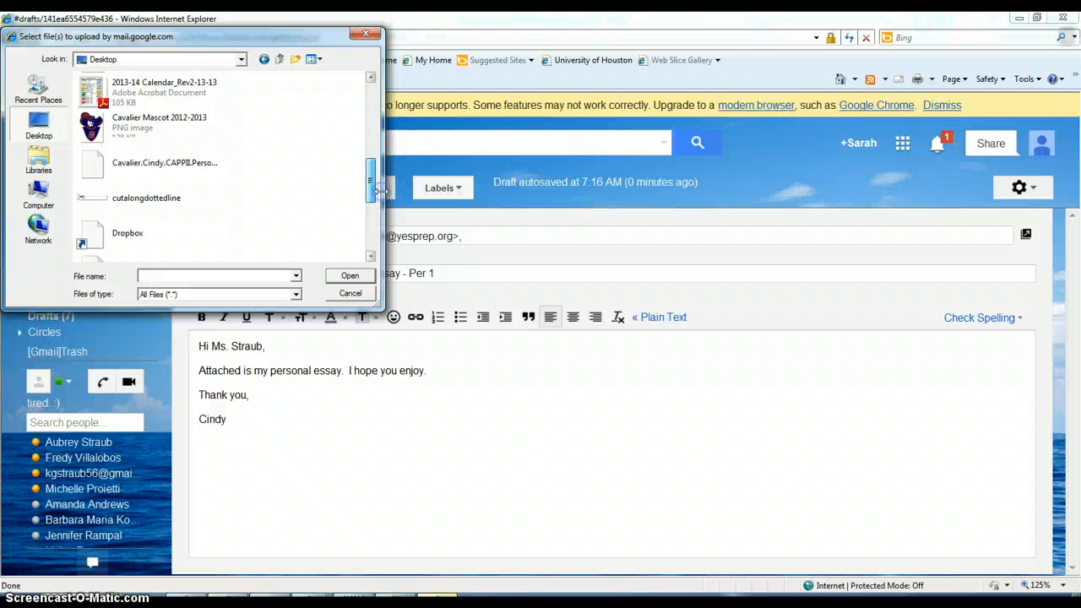
double_click(166, 163)
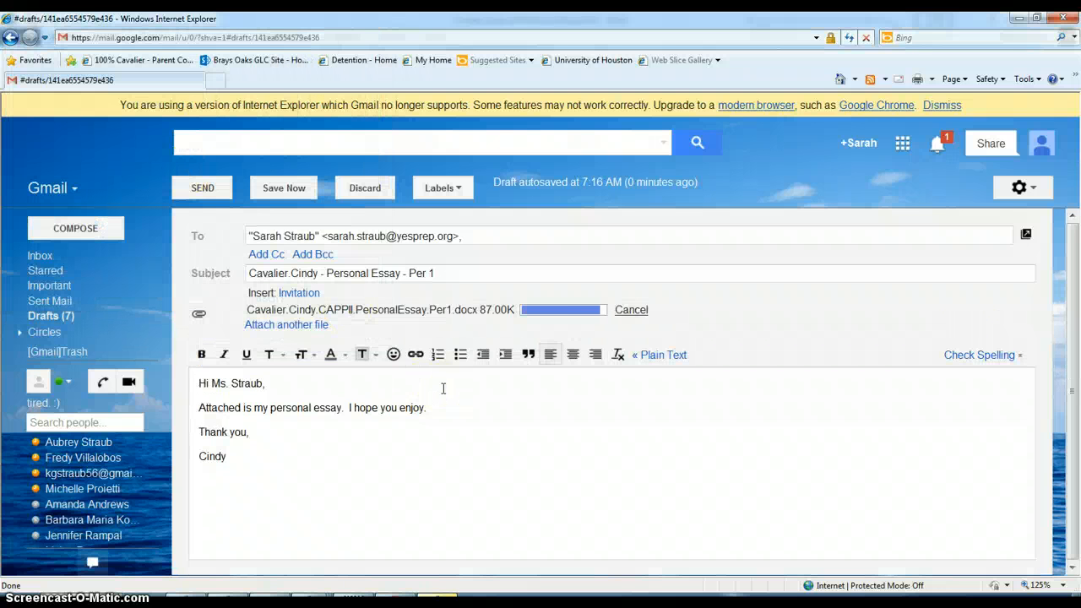
click(194, 190)
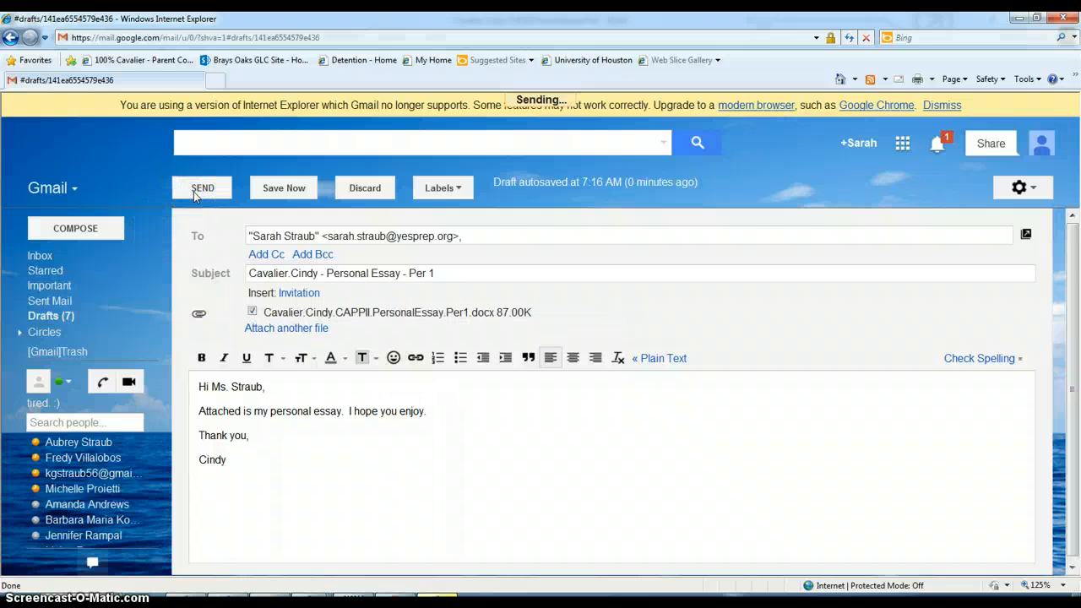